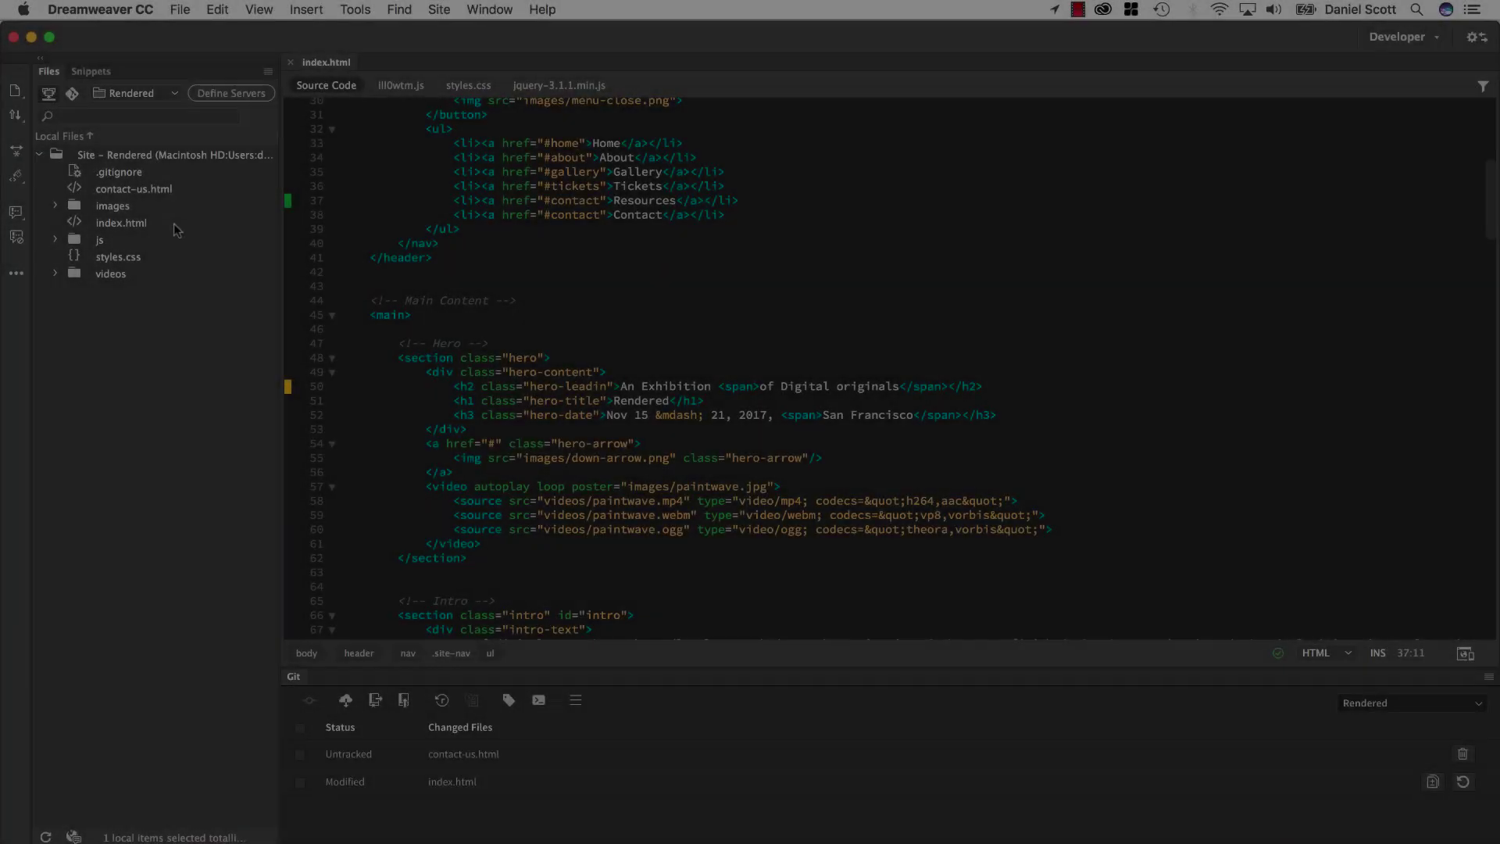
Review the changed hero heading in index.html against its last committed version in Git Diff
click(72, 92)
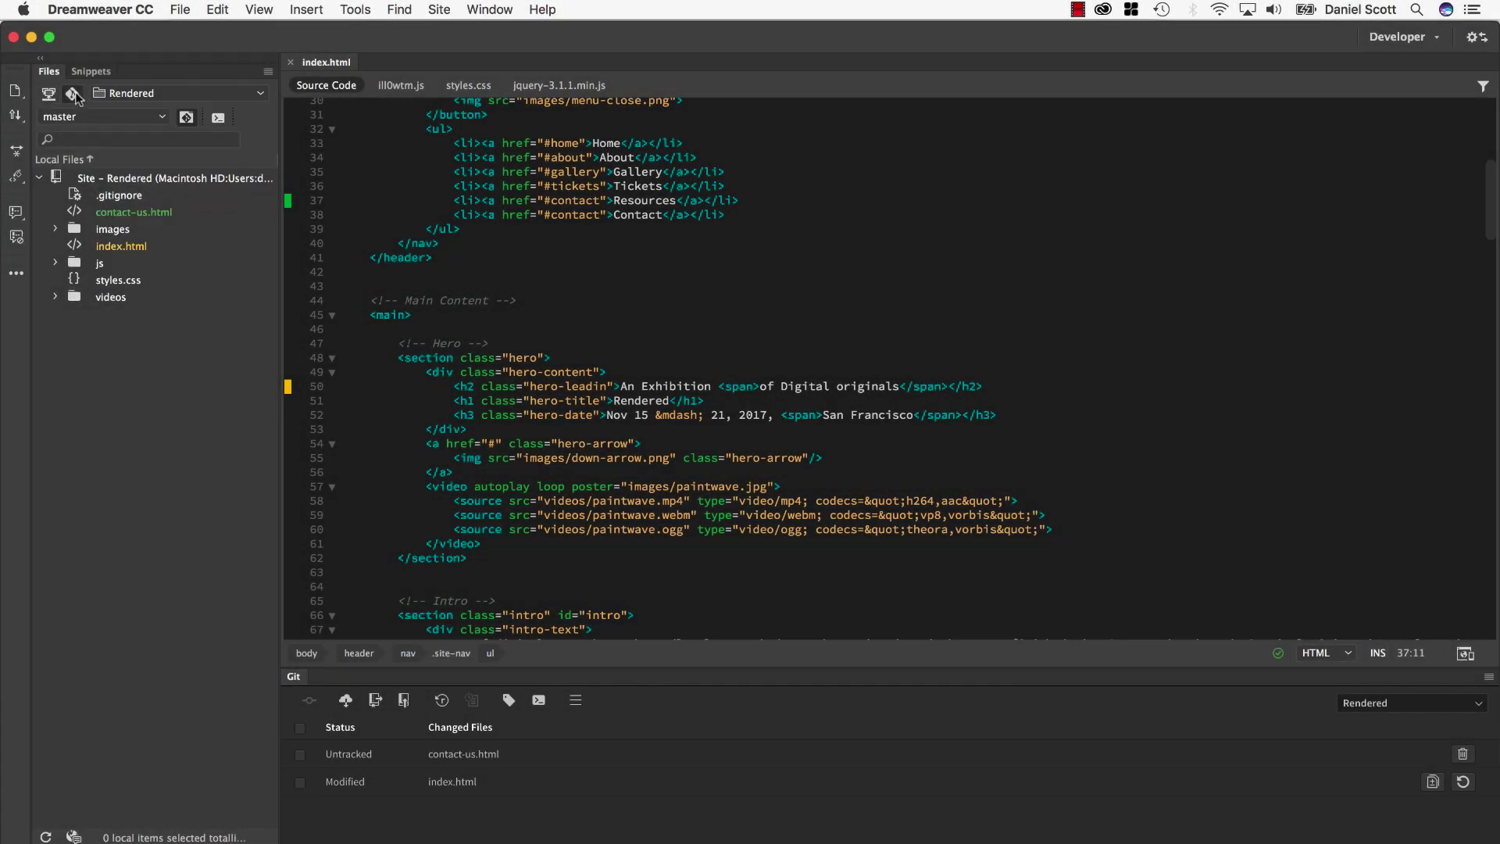
click(290, 390)
click(289, 391)
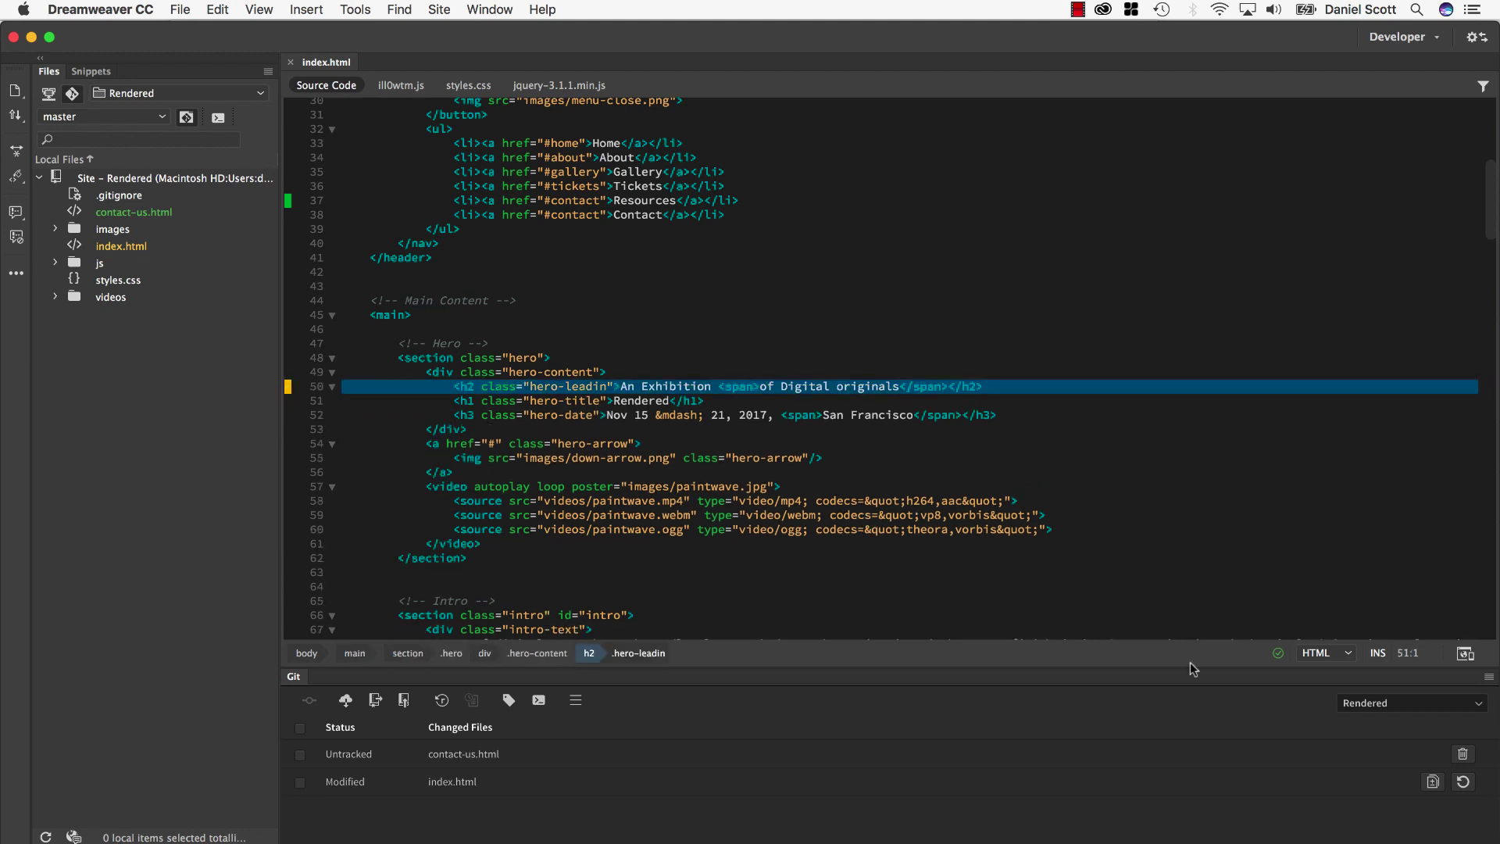
click(1432, 782)
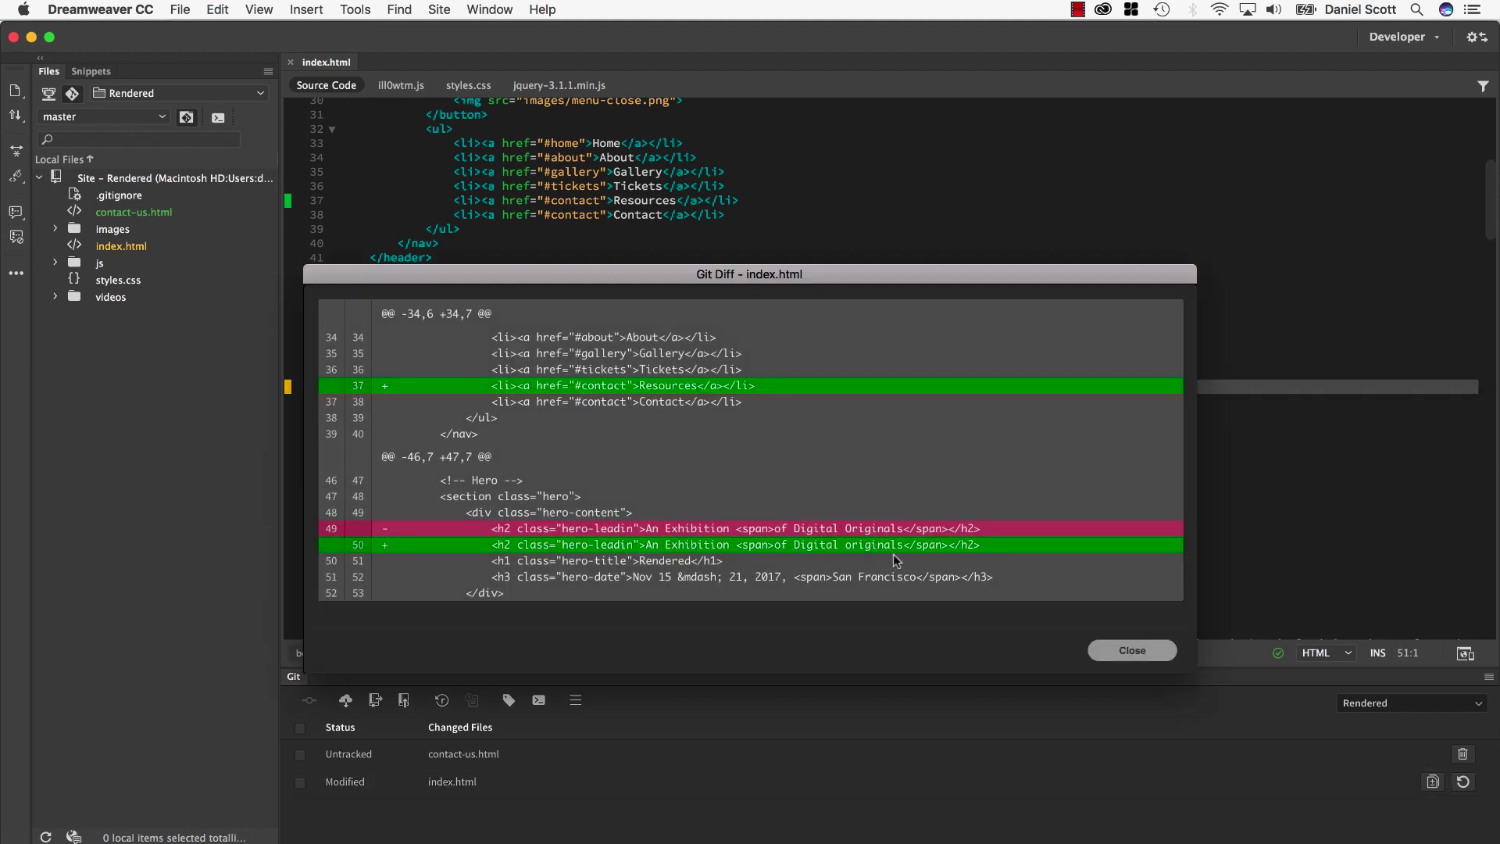
click(1129, 651)
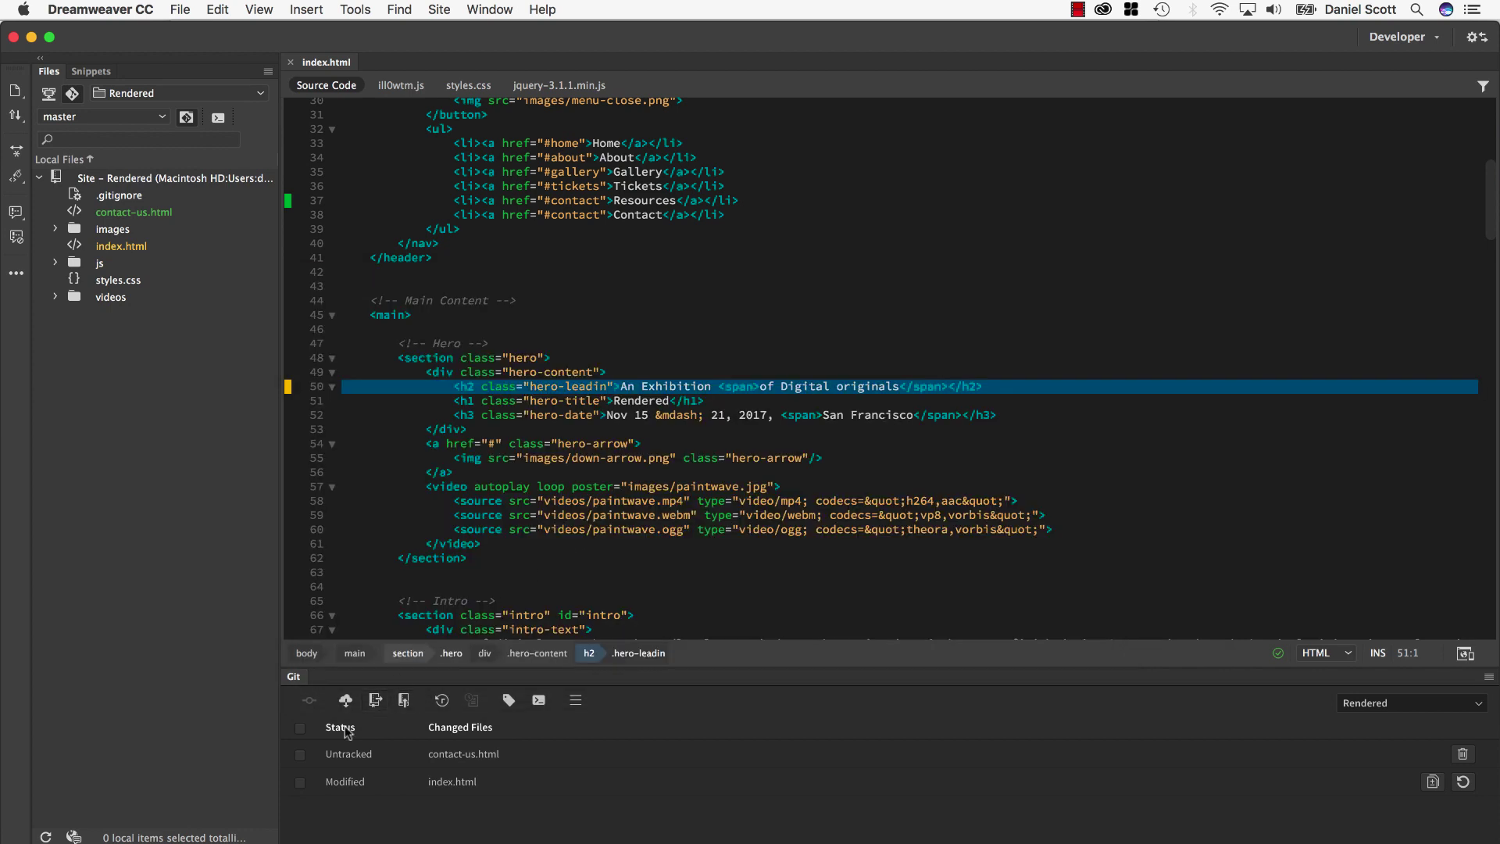
Stage both changed files, commit them, and push to the Rendered/master tracking branch
click(300, 736)
click(310, 700)
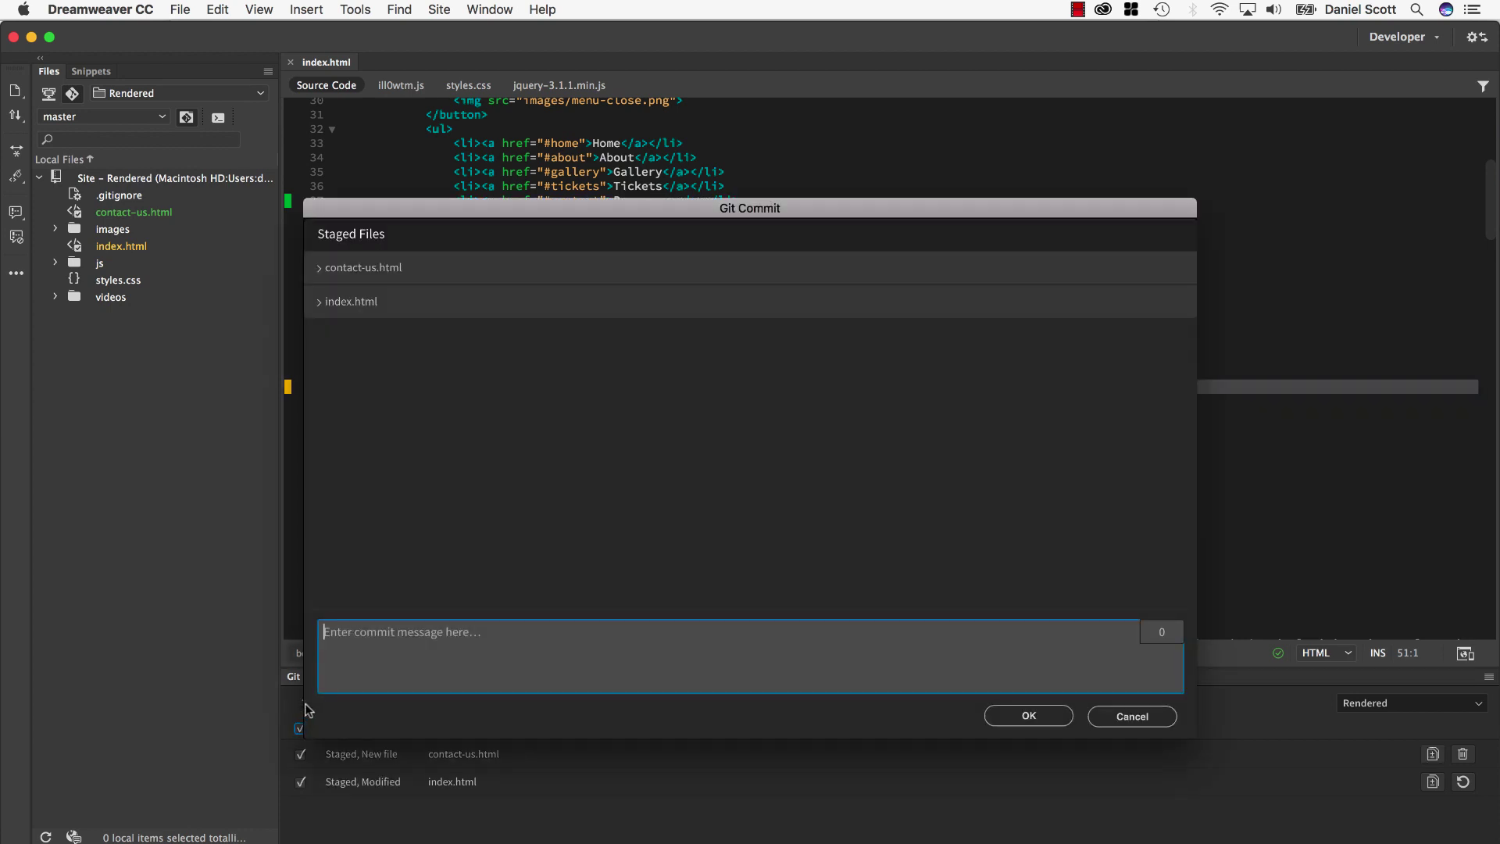
text(New Contact Us apge + index page footer bug fix.)
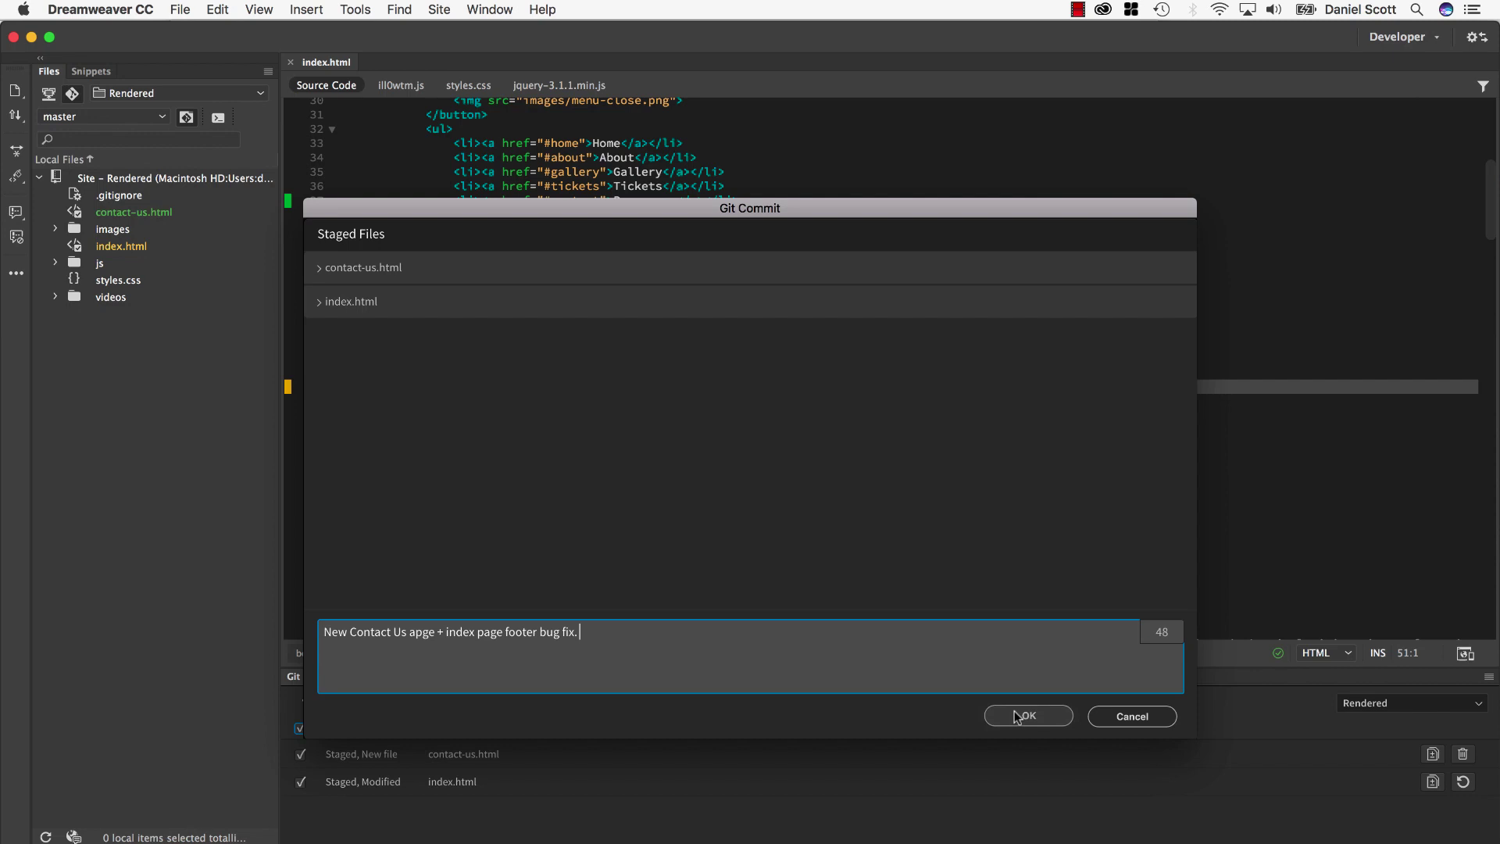
click(1029, 717)
click(404, 700)
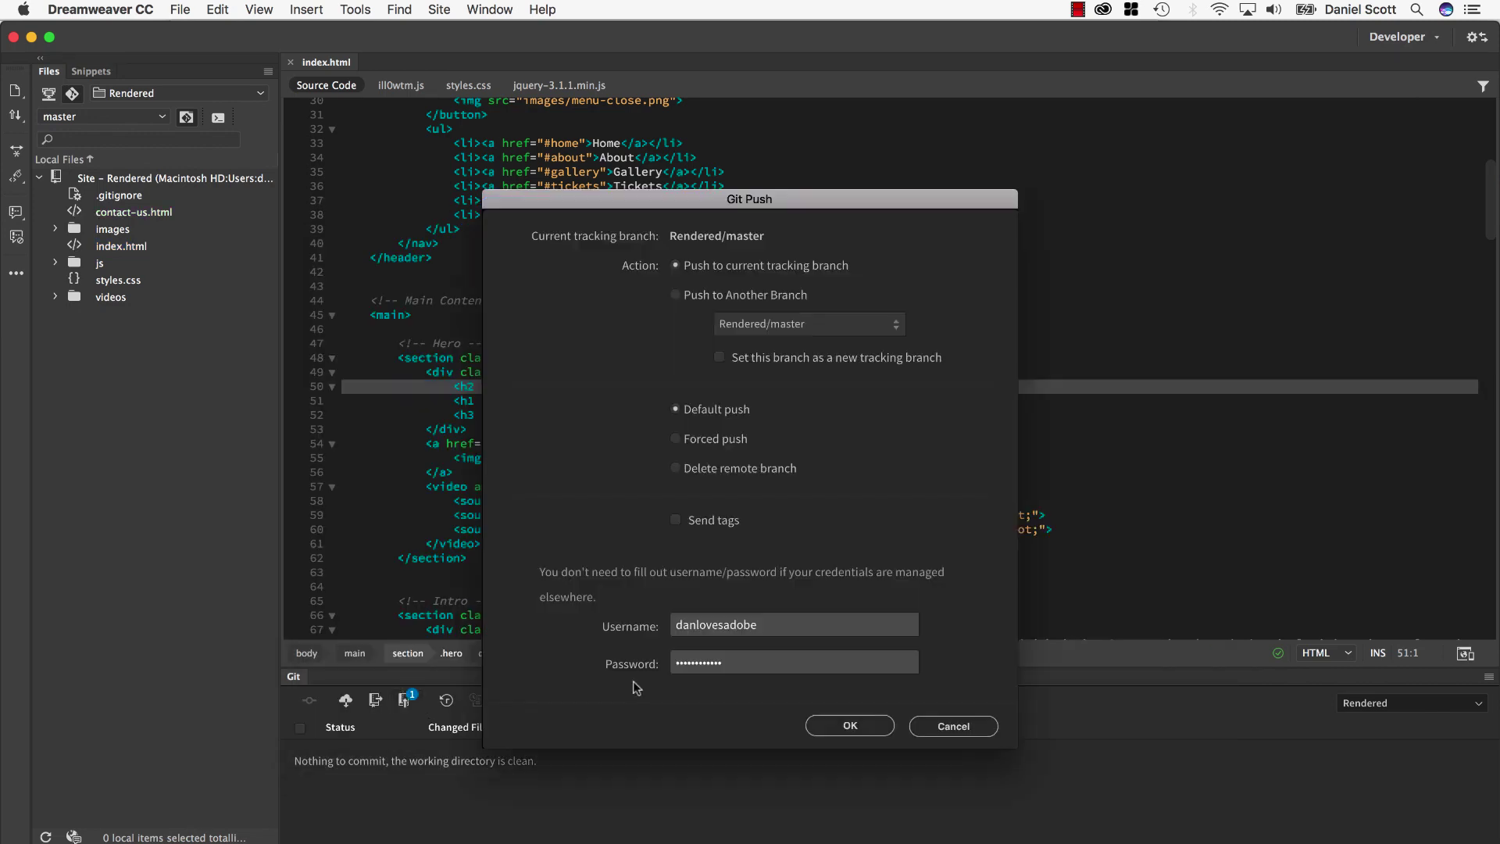
click(846, 727)
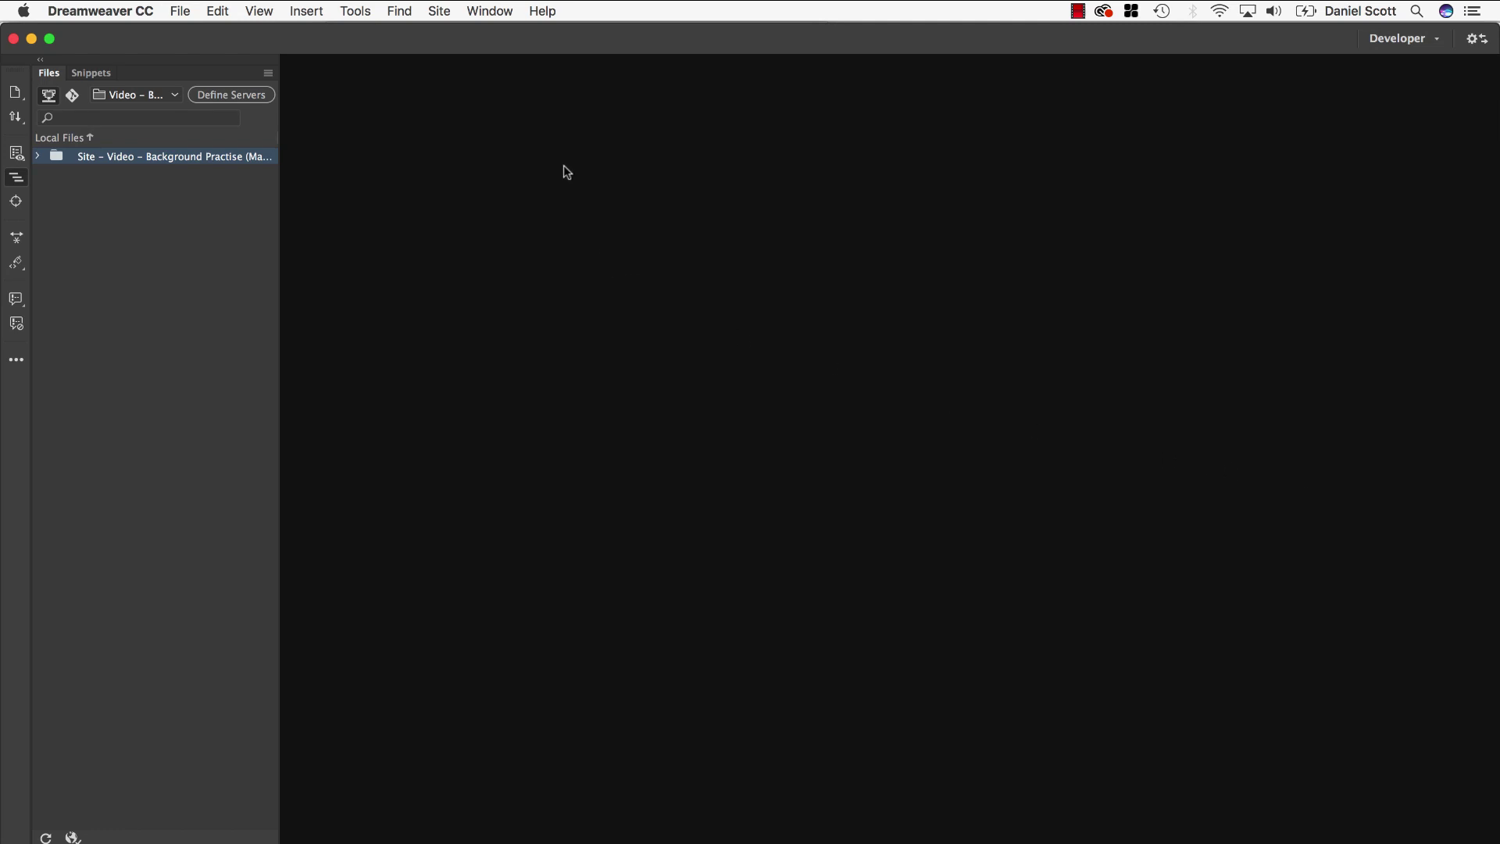
Open Manage Sites and edit the Rendered site's setup settings
click(440, 11)
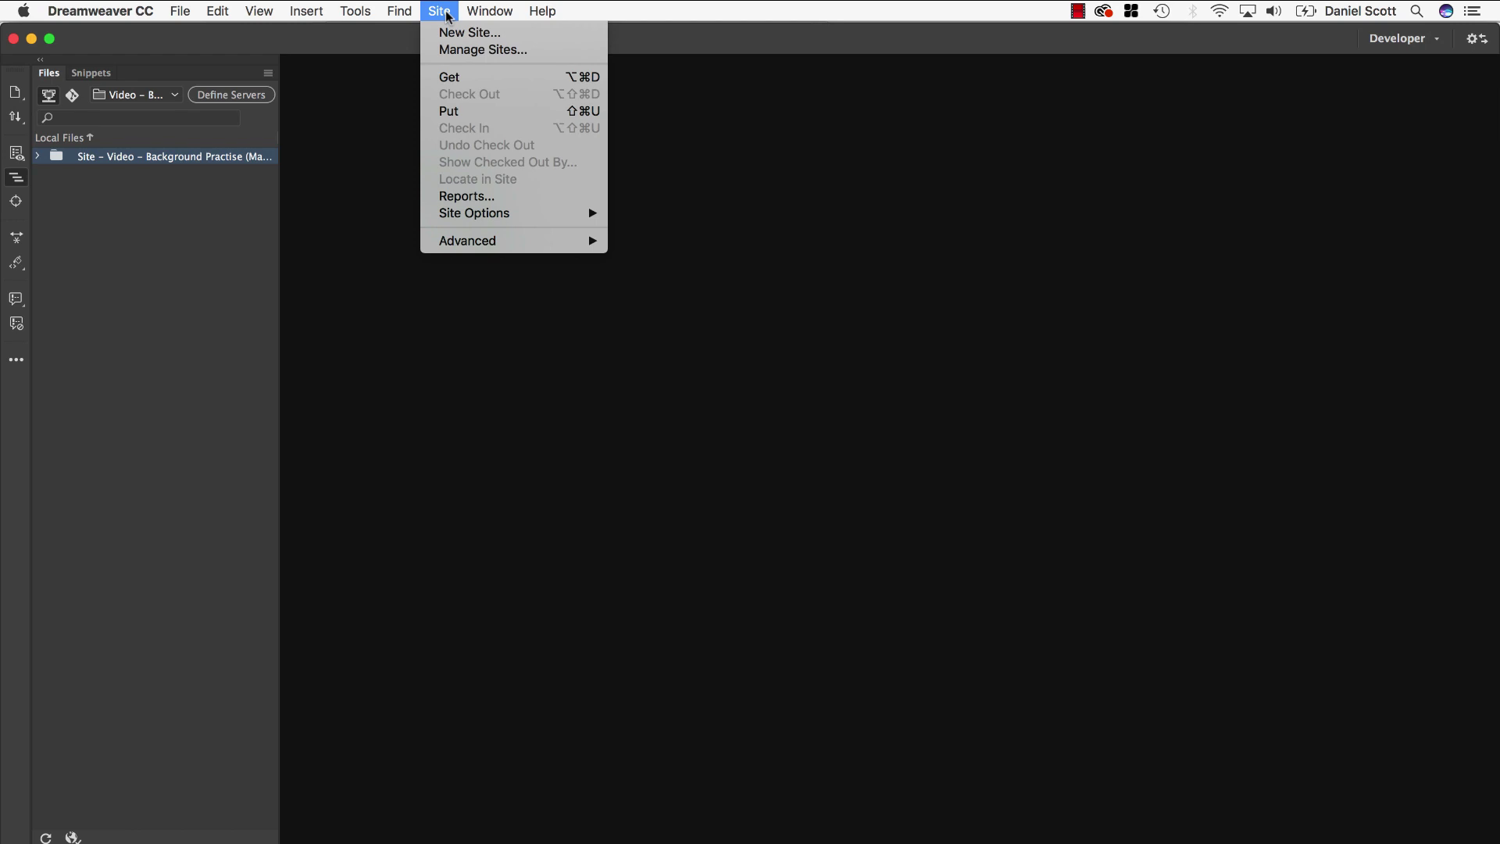
click(450, 51)
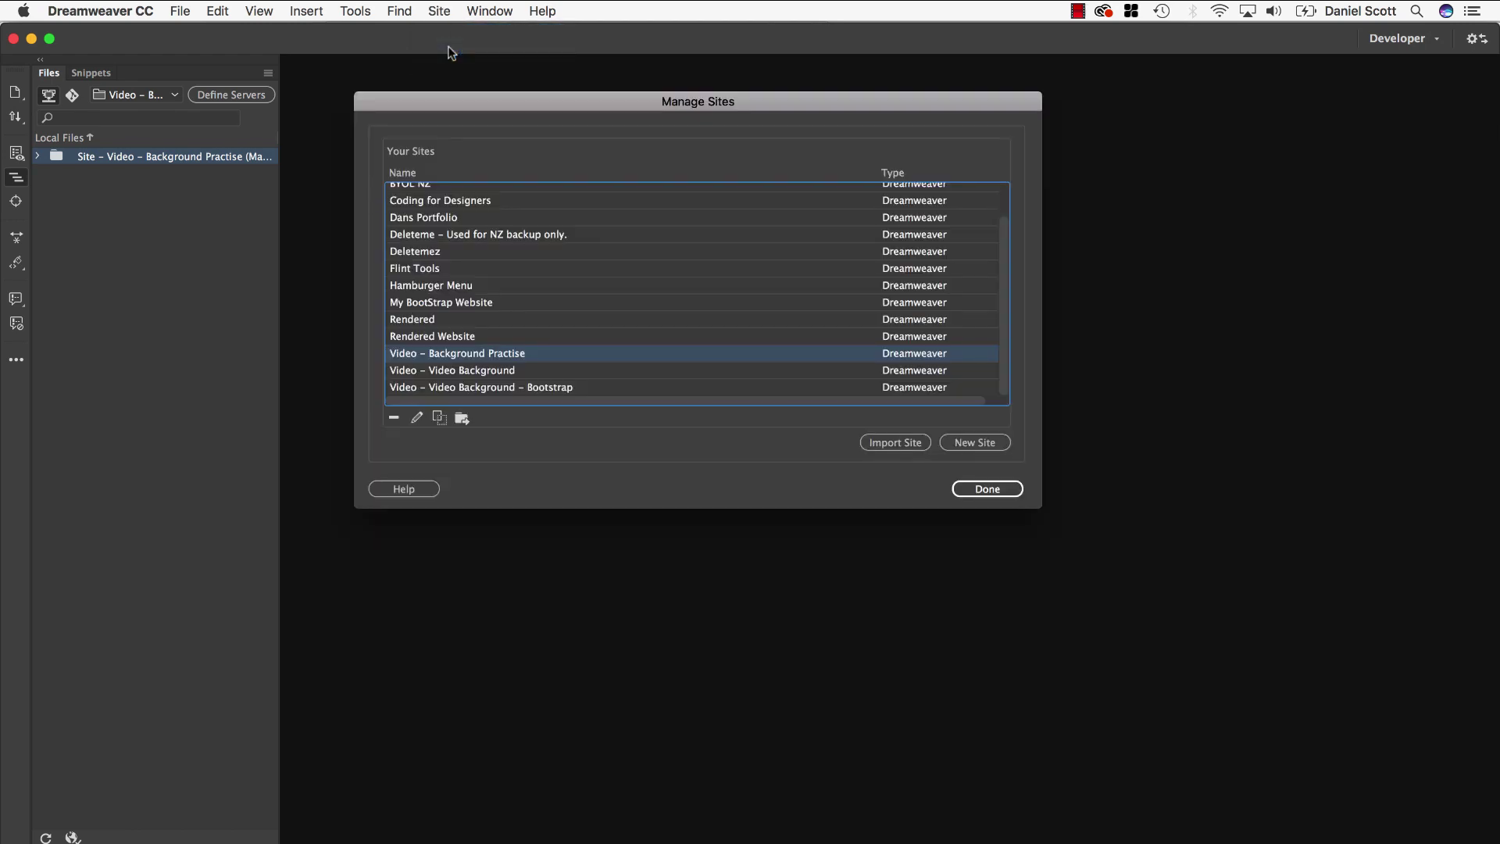
double_click(426, 321)
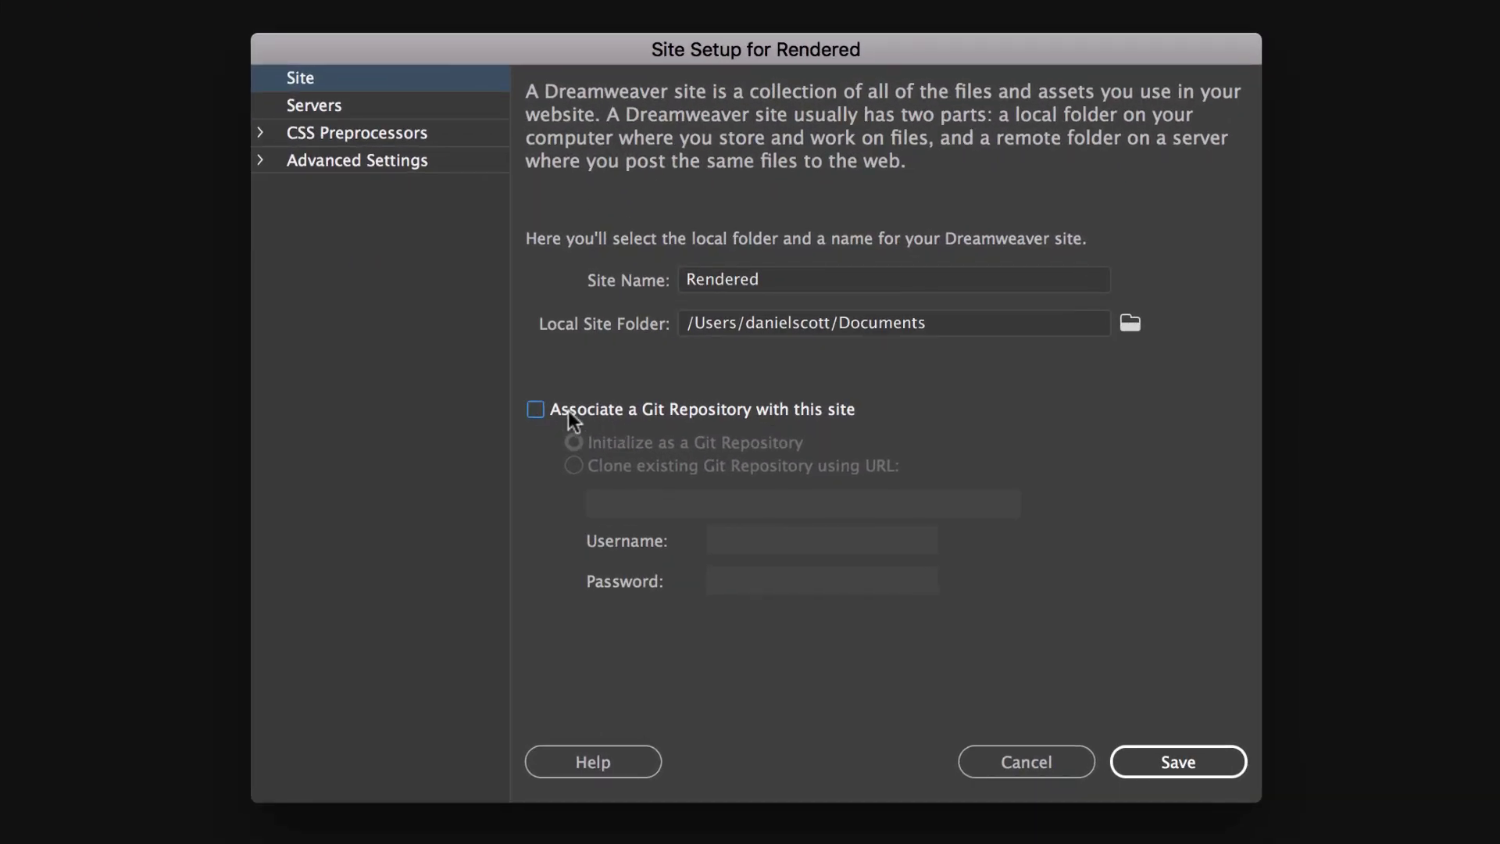
Associate a Git repository with the Rendered site, initializing it, and save the settings
click(568, 411)
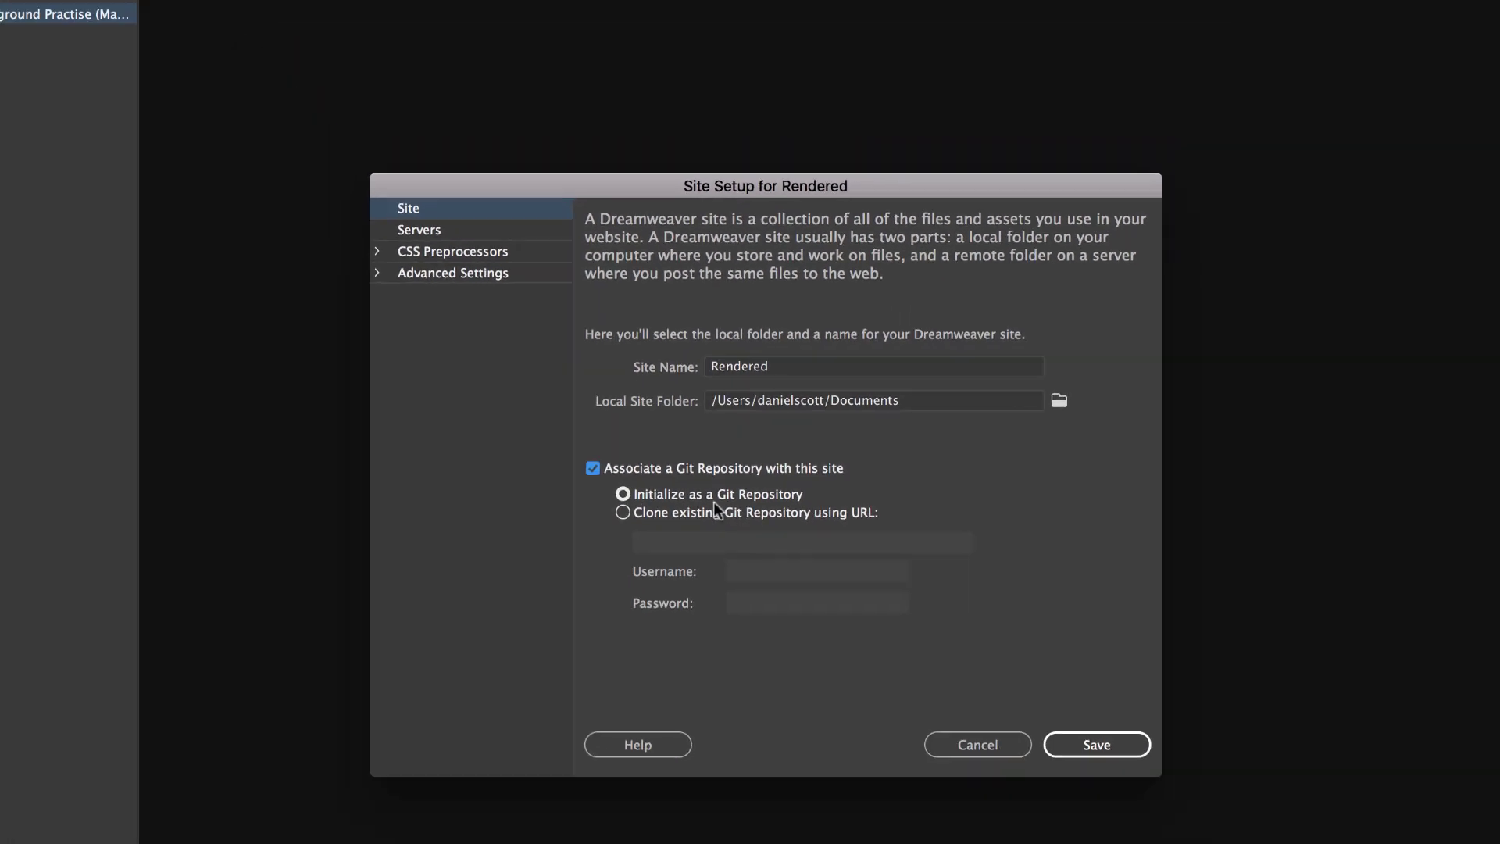
click(1034, 733)
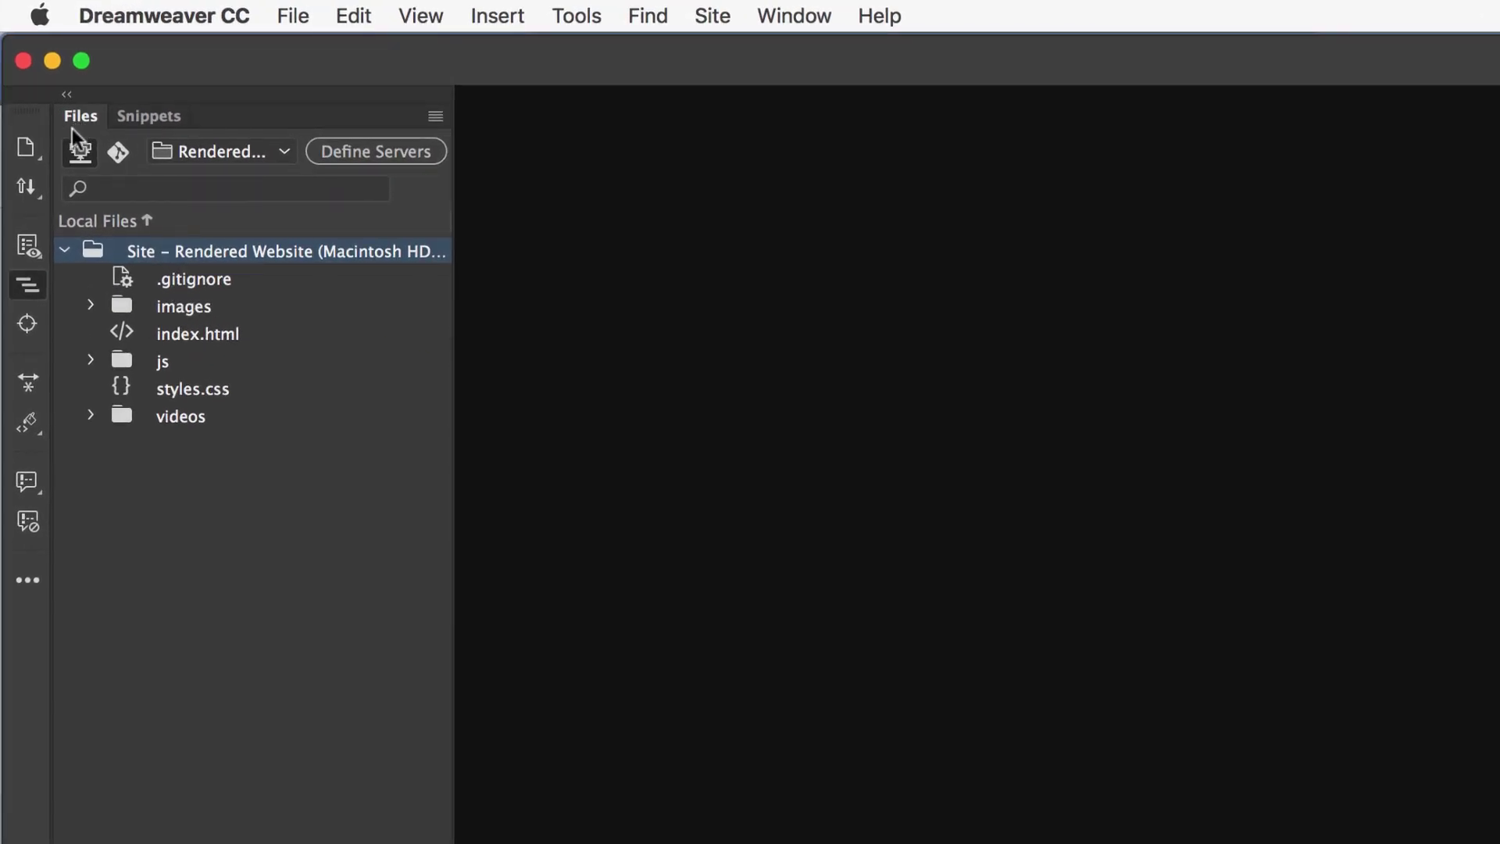
Show the Git view for the site and peek at the Git actions for index.html without choosing one
click(119, 153)
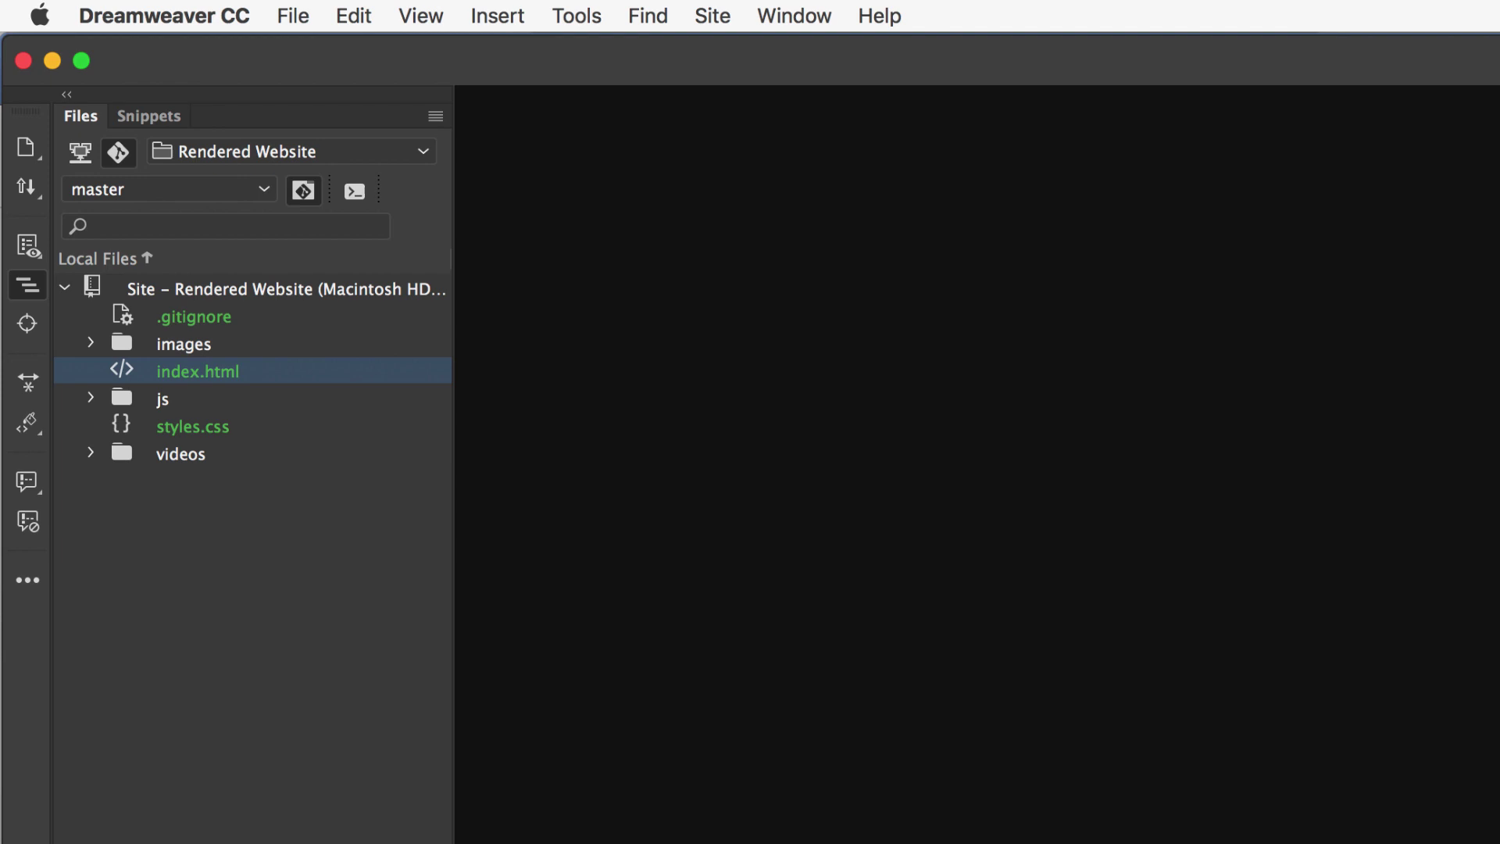
right_click(335, 381)
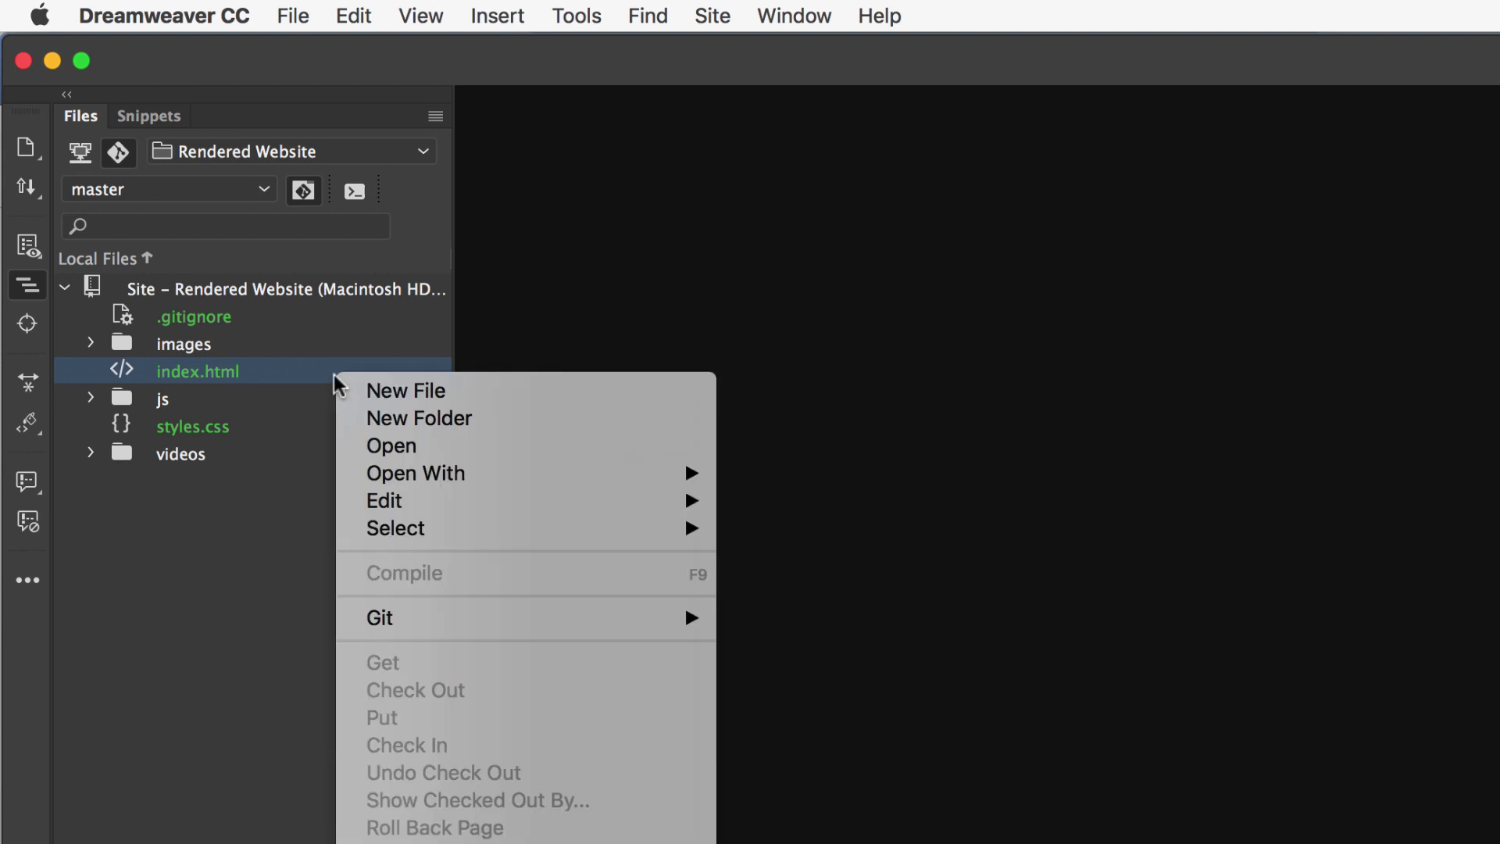
mouse_move(525, 617)
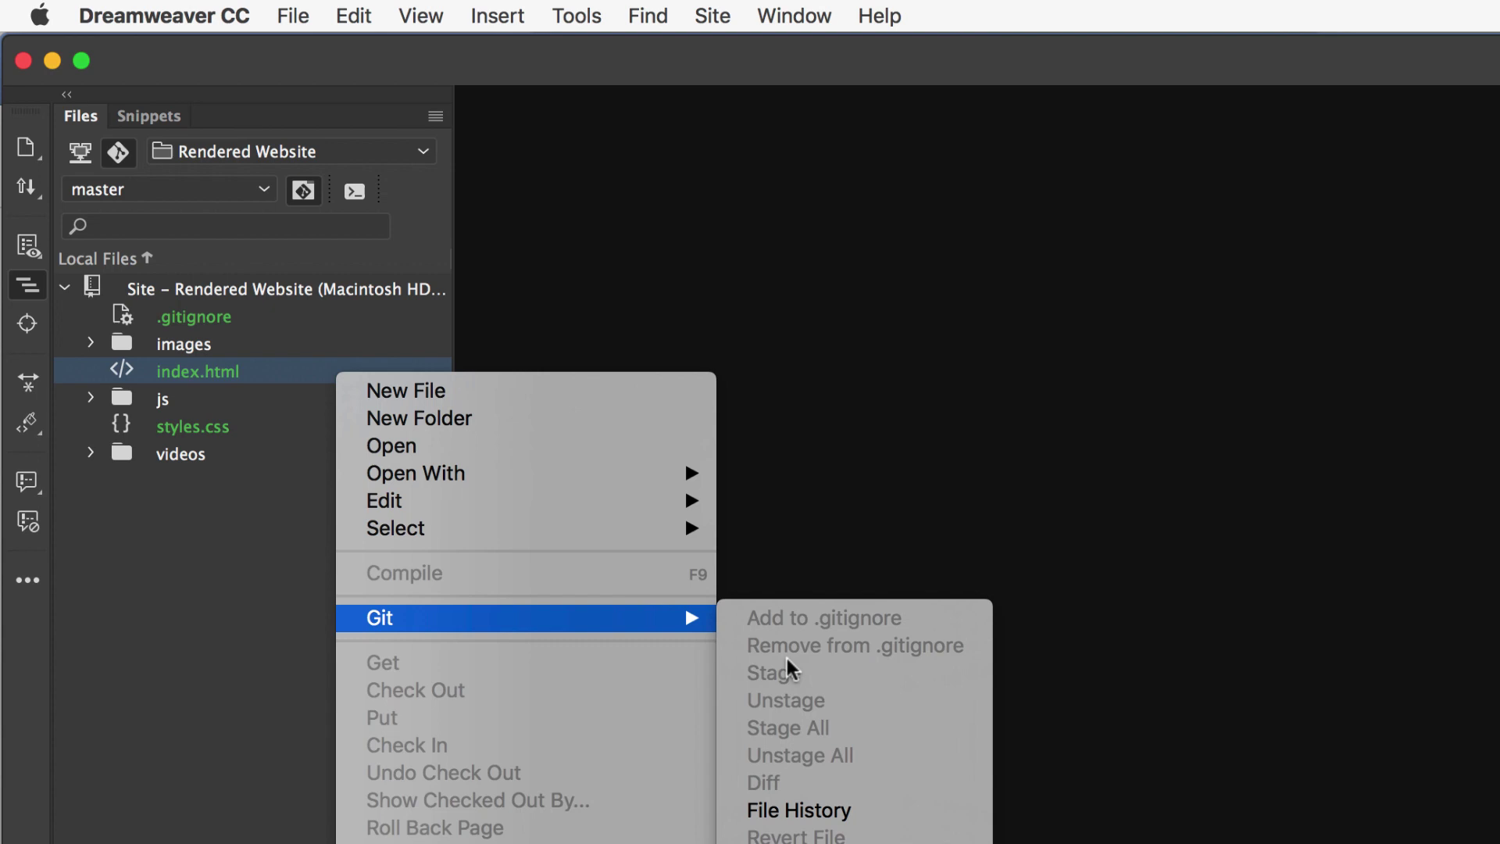
key(Escape)
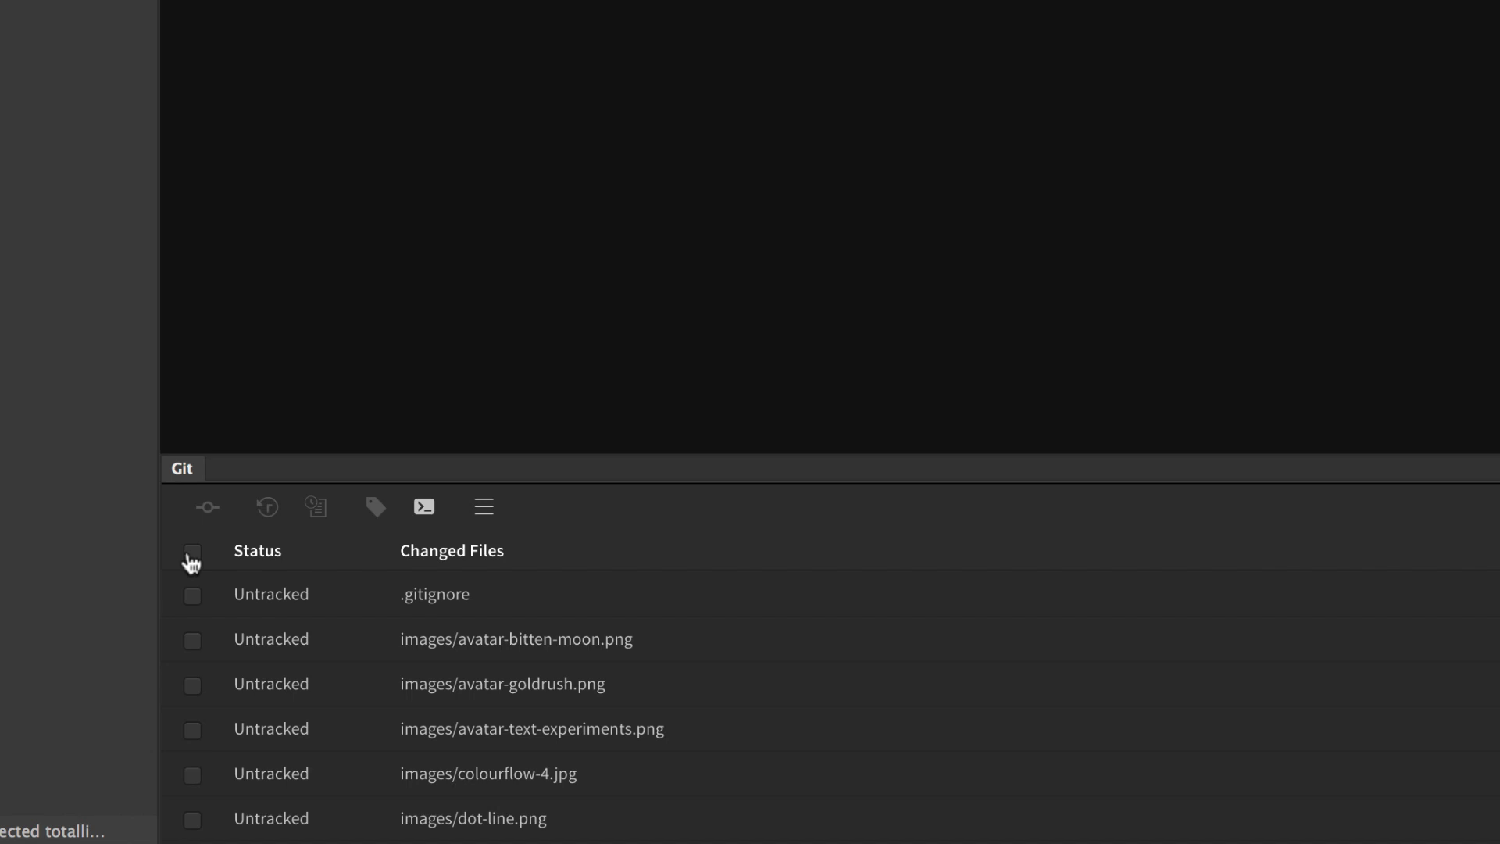
Stage all untracked files of the Rendered site at once
click(192, 552)
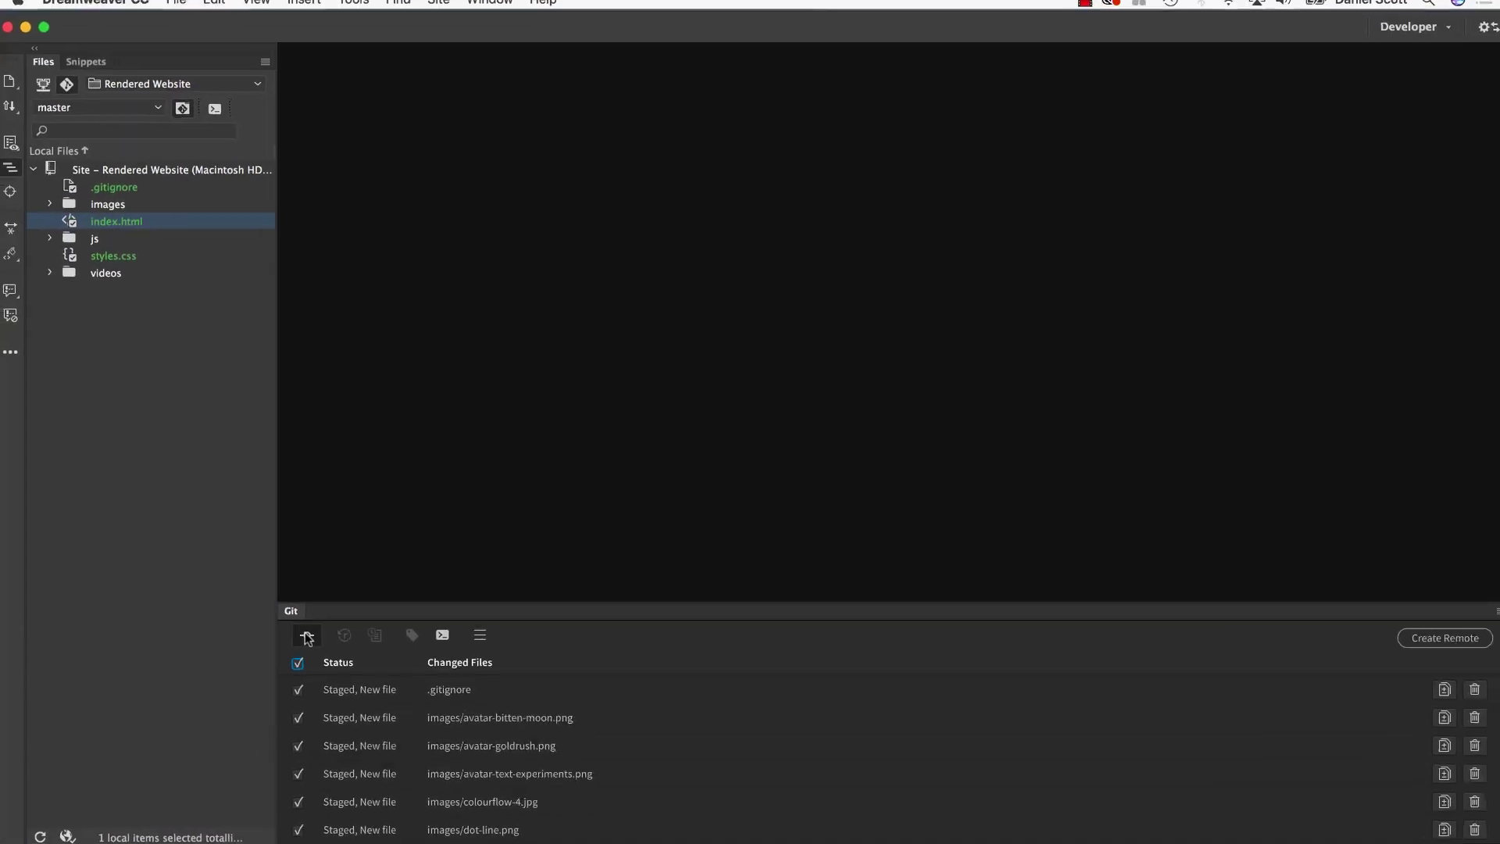
Commit all staged files with the message 'First Commit' after previewing index.html's contents
click(303, 639)
scroll(394, 482, down, 1)
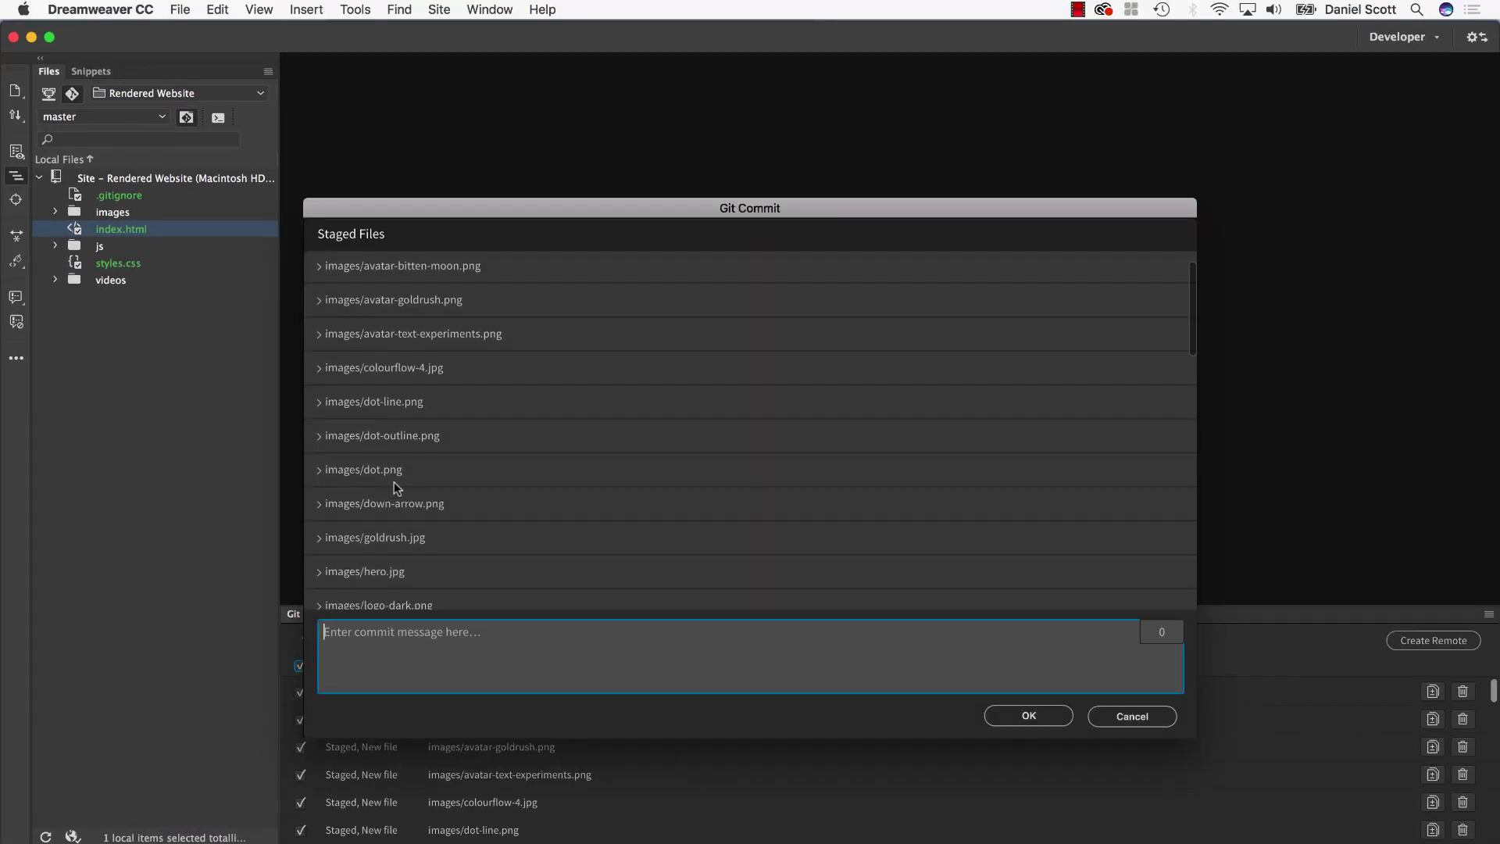
scroll(394, 482, down, 2)
scroll(394, 481, down, 3)
scroll(393, 482, down, 3)
scroll(393, 482, down, 3)
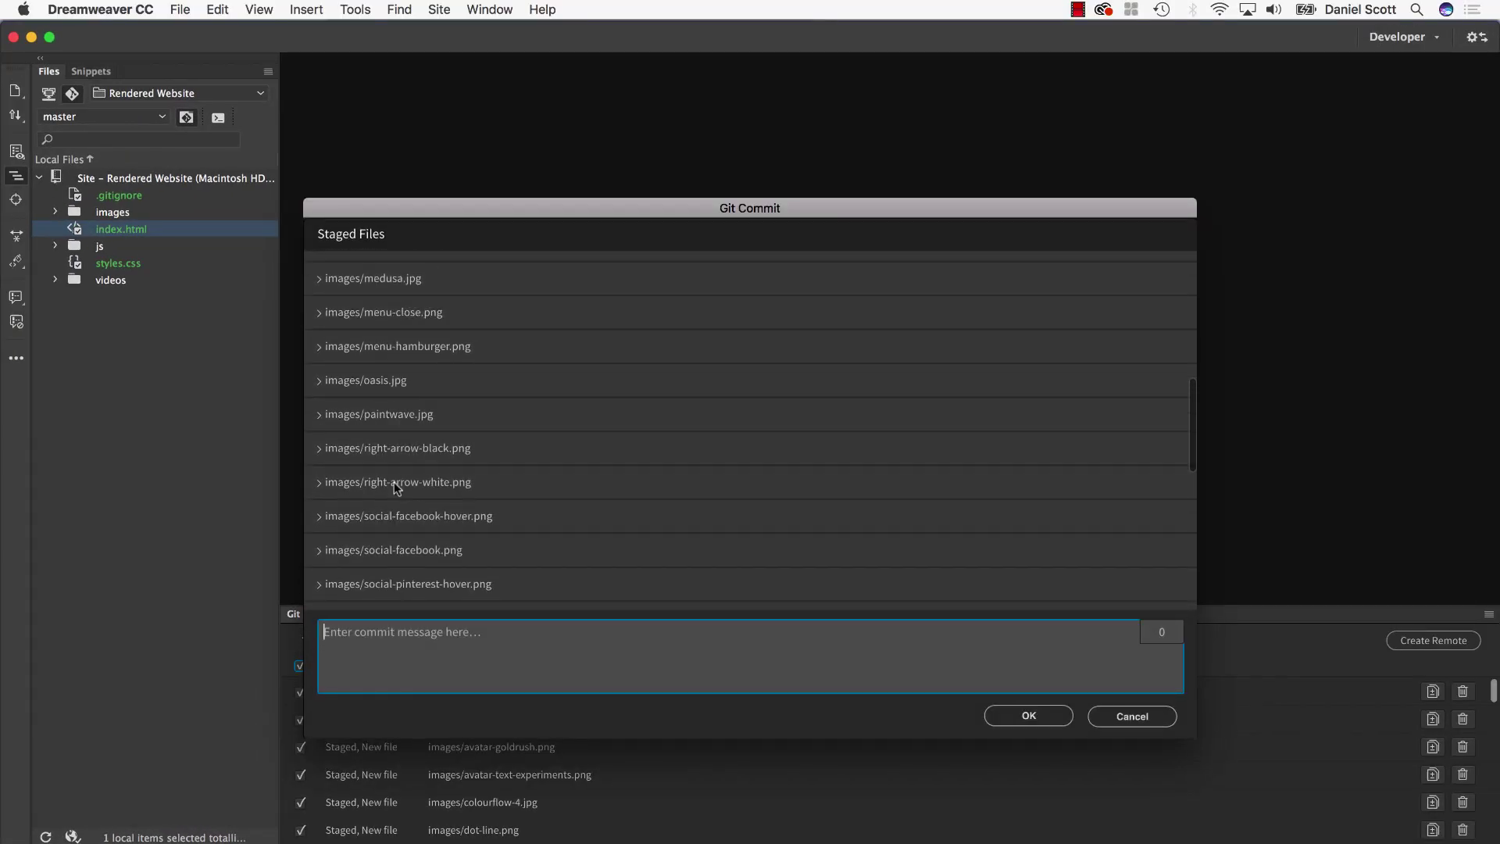
scroll(393, 481, down, 3)
scroll(394, 482, down, 3)
scroll(394, 482, down, 2)
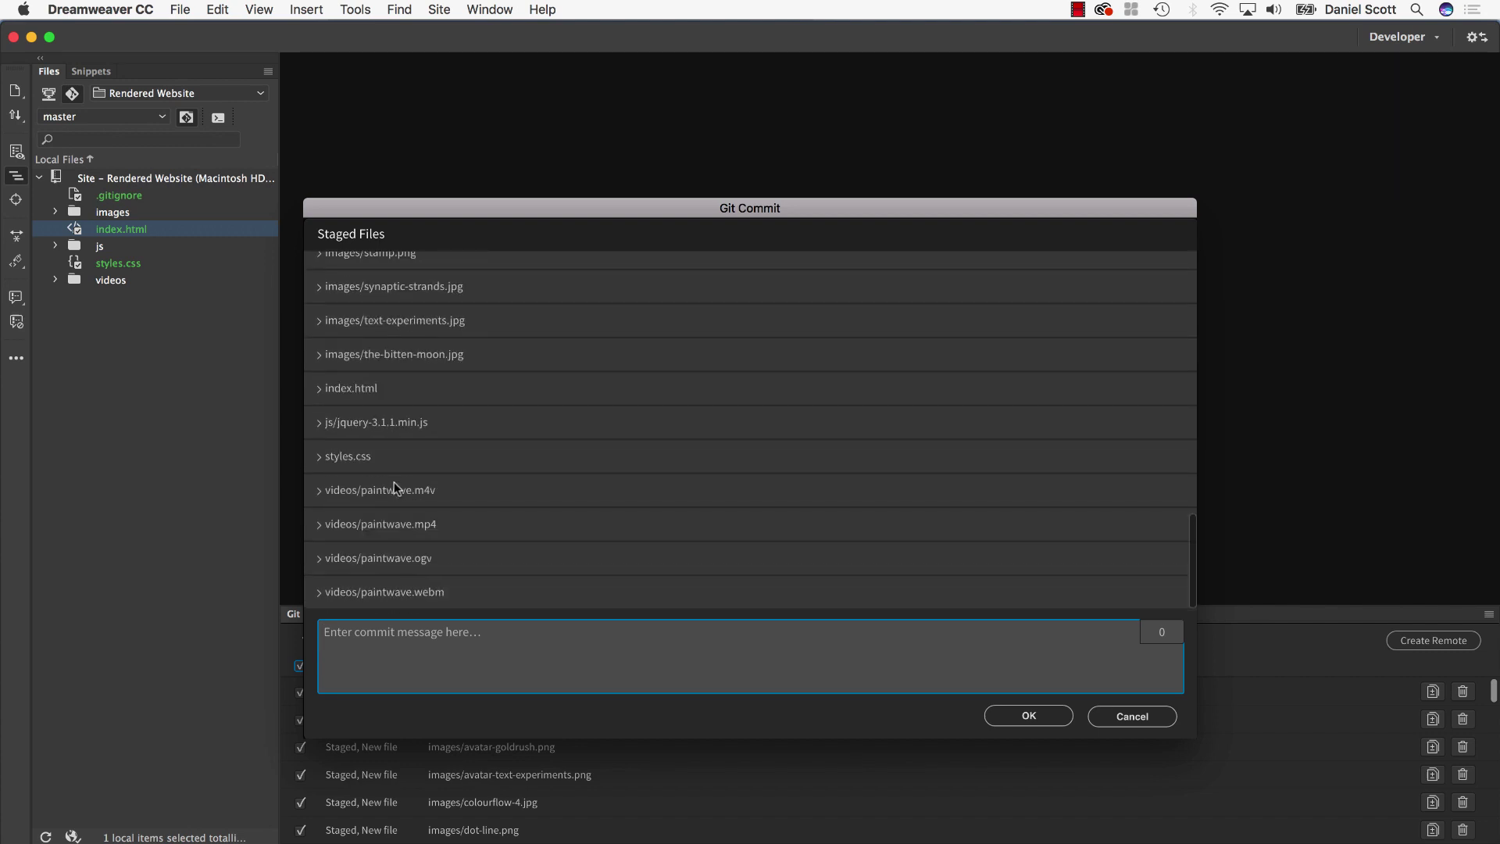
click(320, 388)
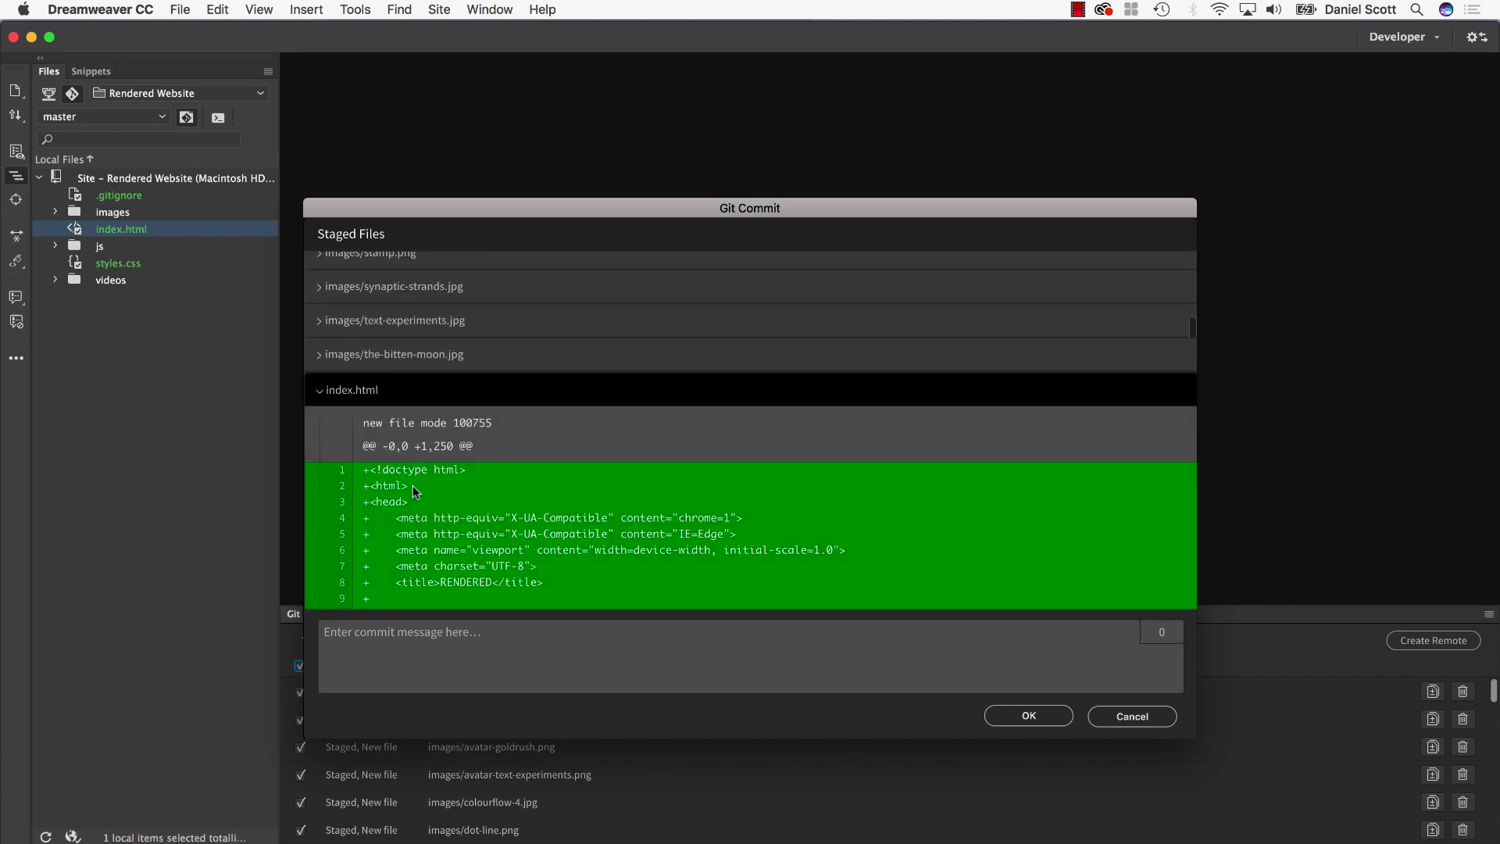
scroll(413, 486, down, 2)
scroll(412, 485, down, 1)
scroll(412, 486, down, 2)
scroll(471, 430, down, 2)
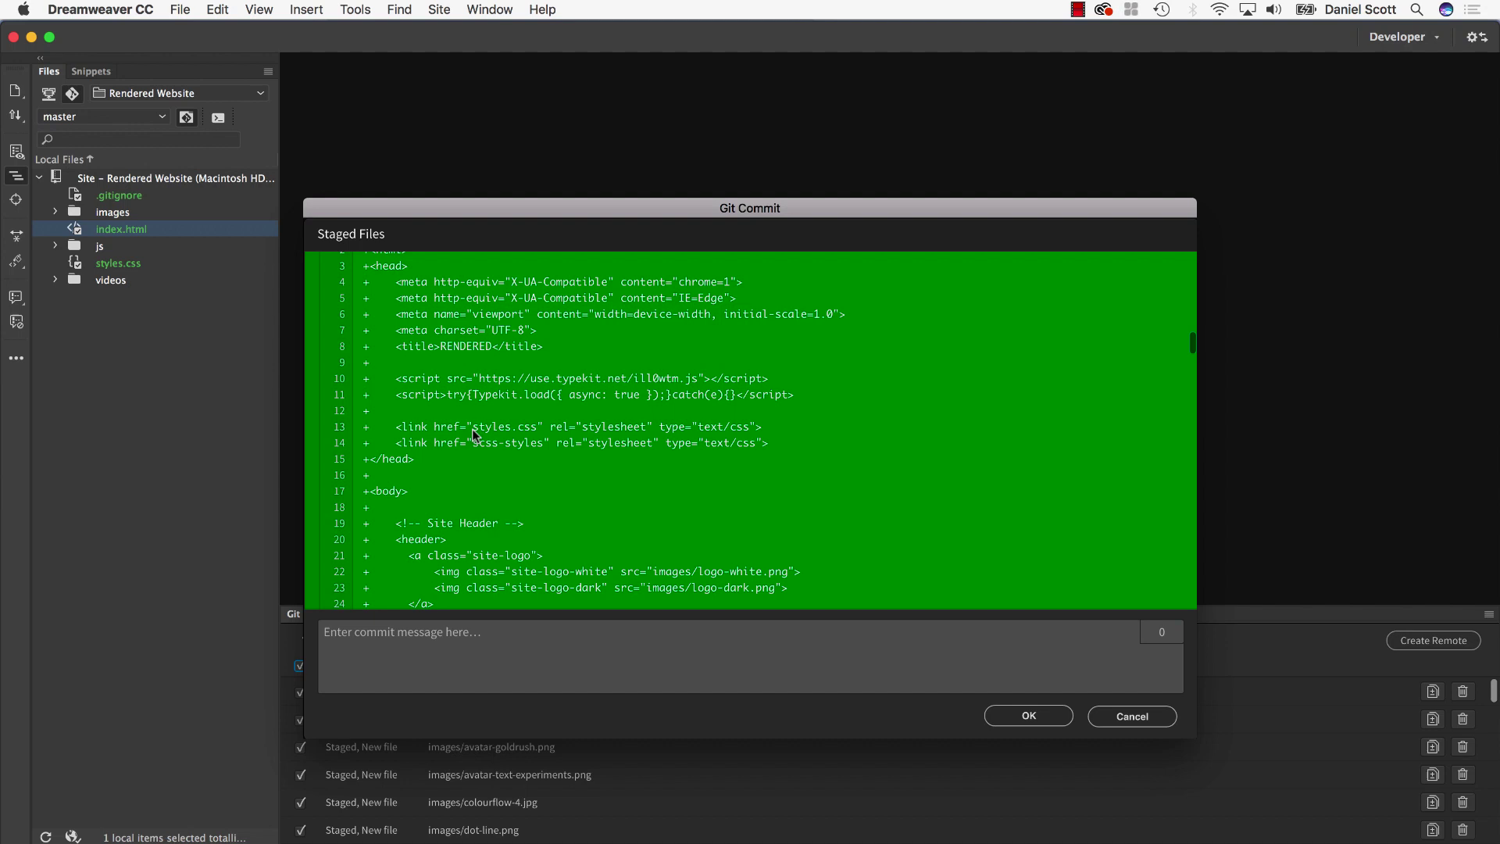
scroll(471, 429, up, 3)
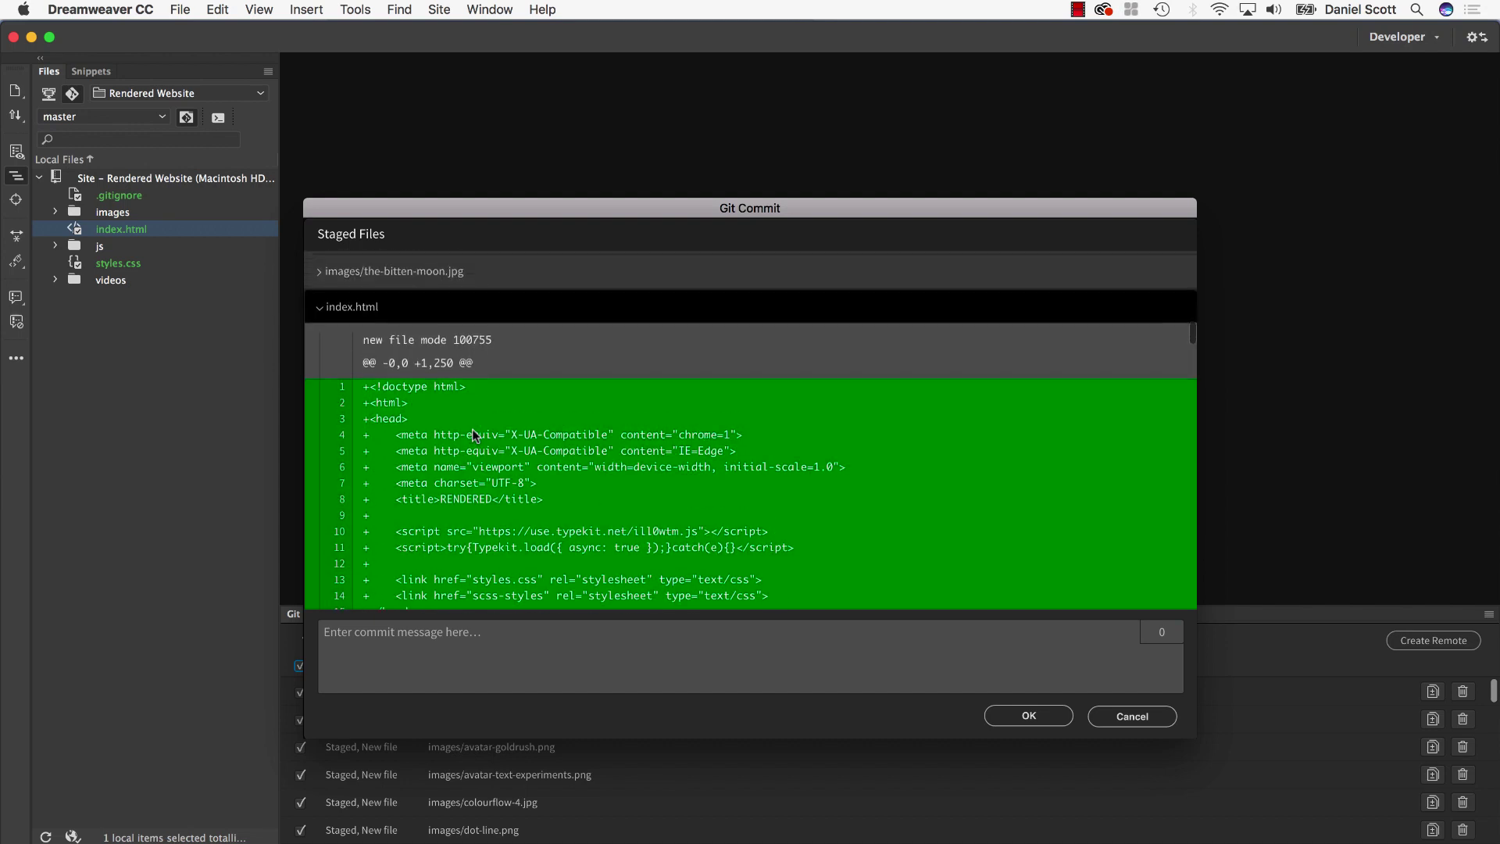
click(321, 318)
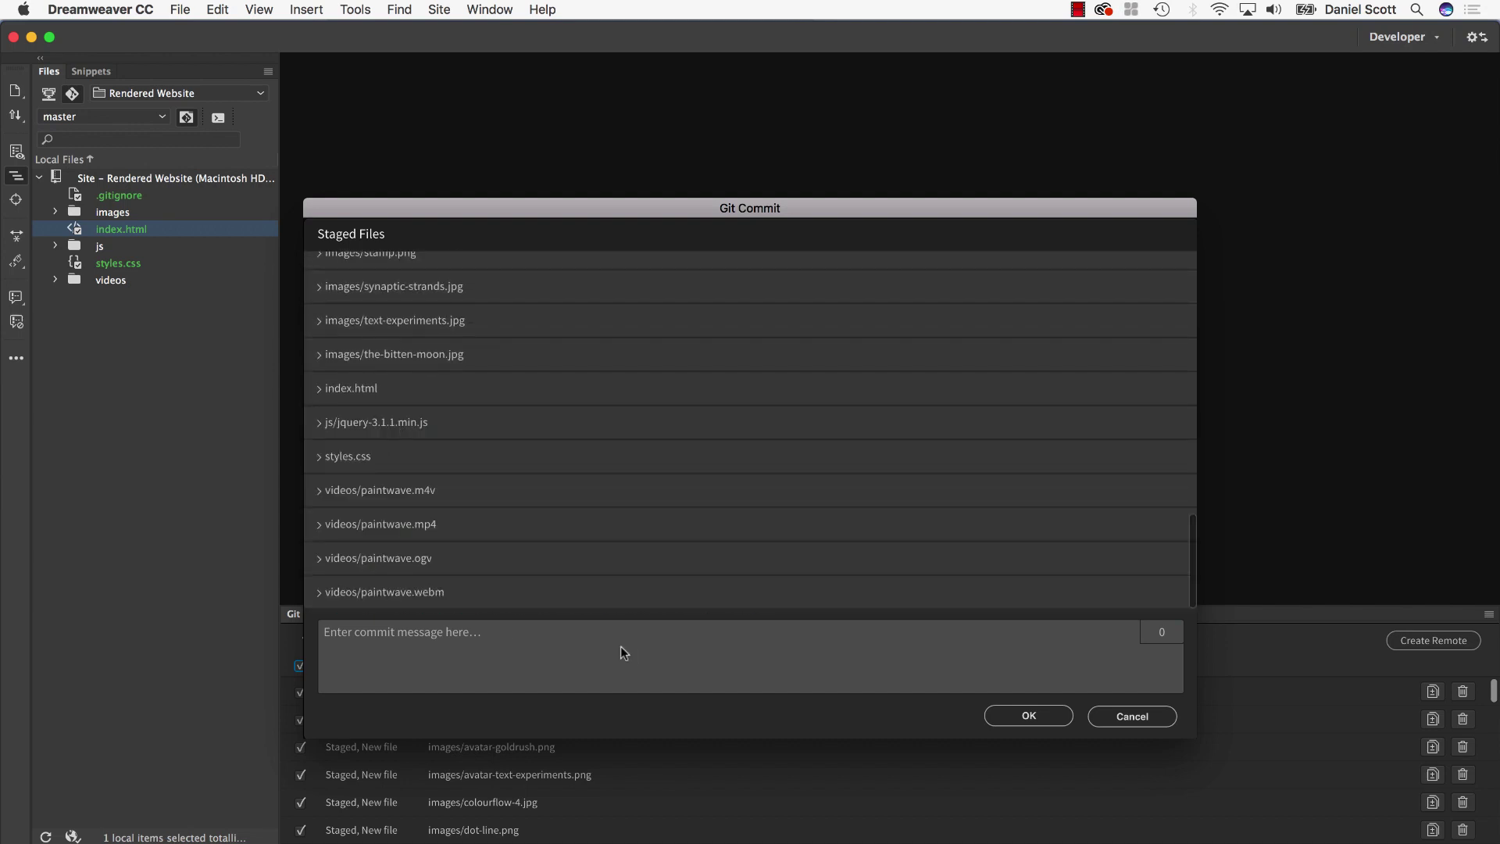
click(500, 631)
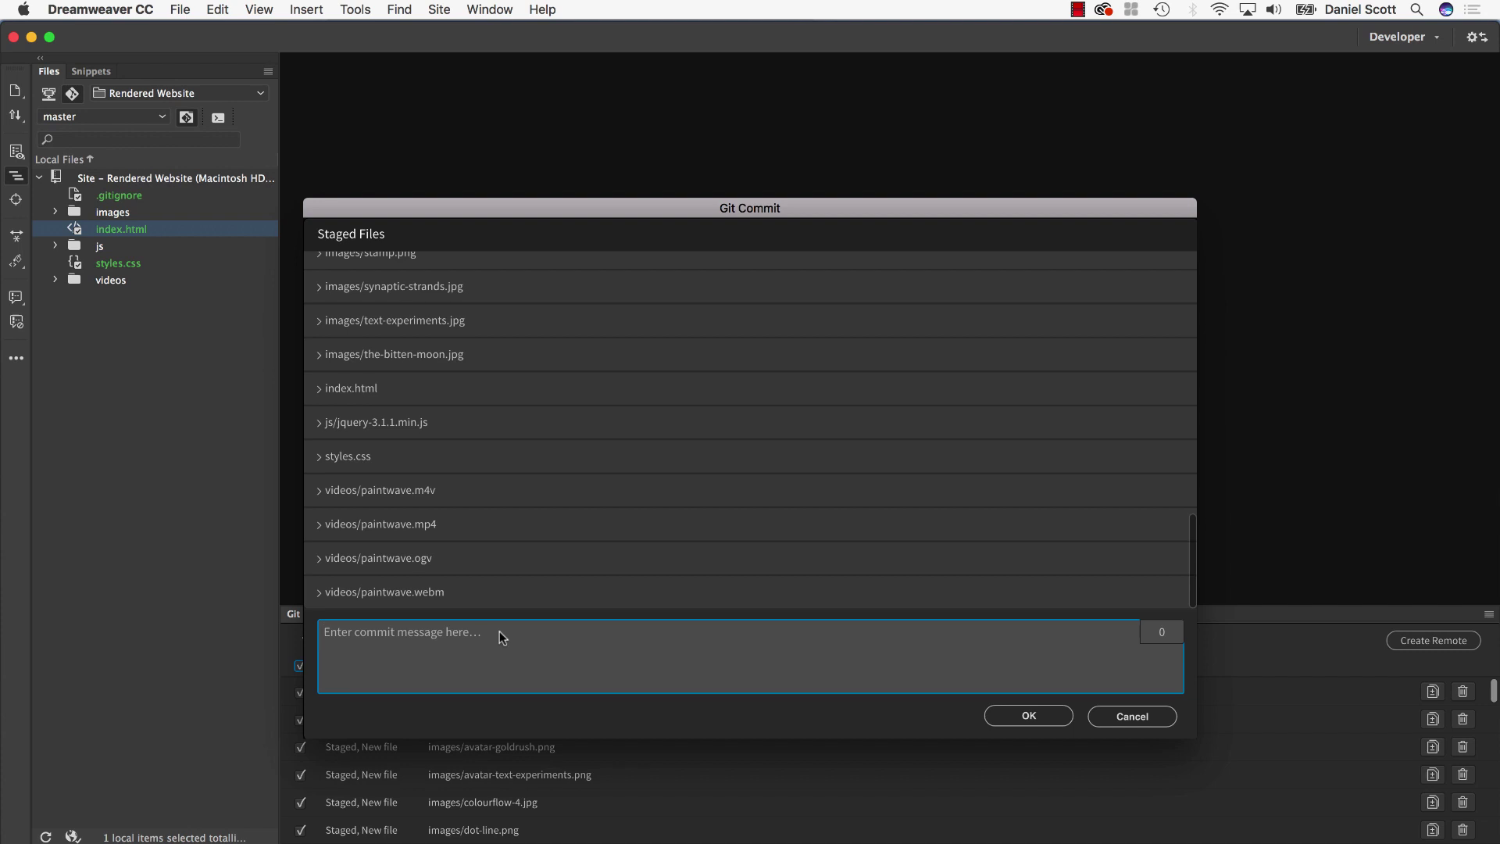
text(First Commit)
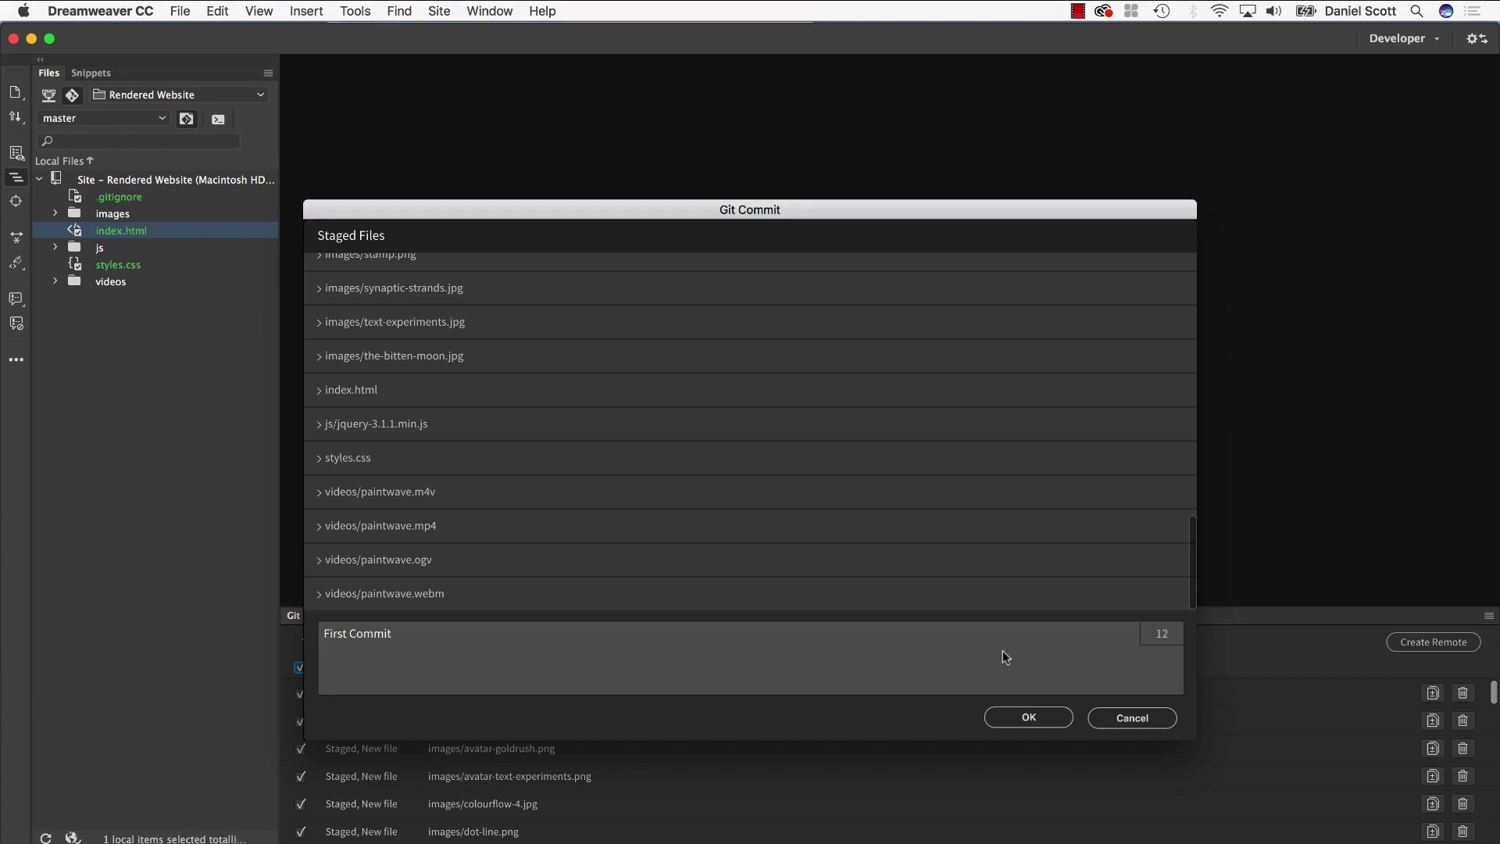
click(1029, 715)
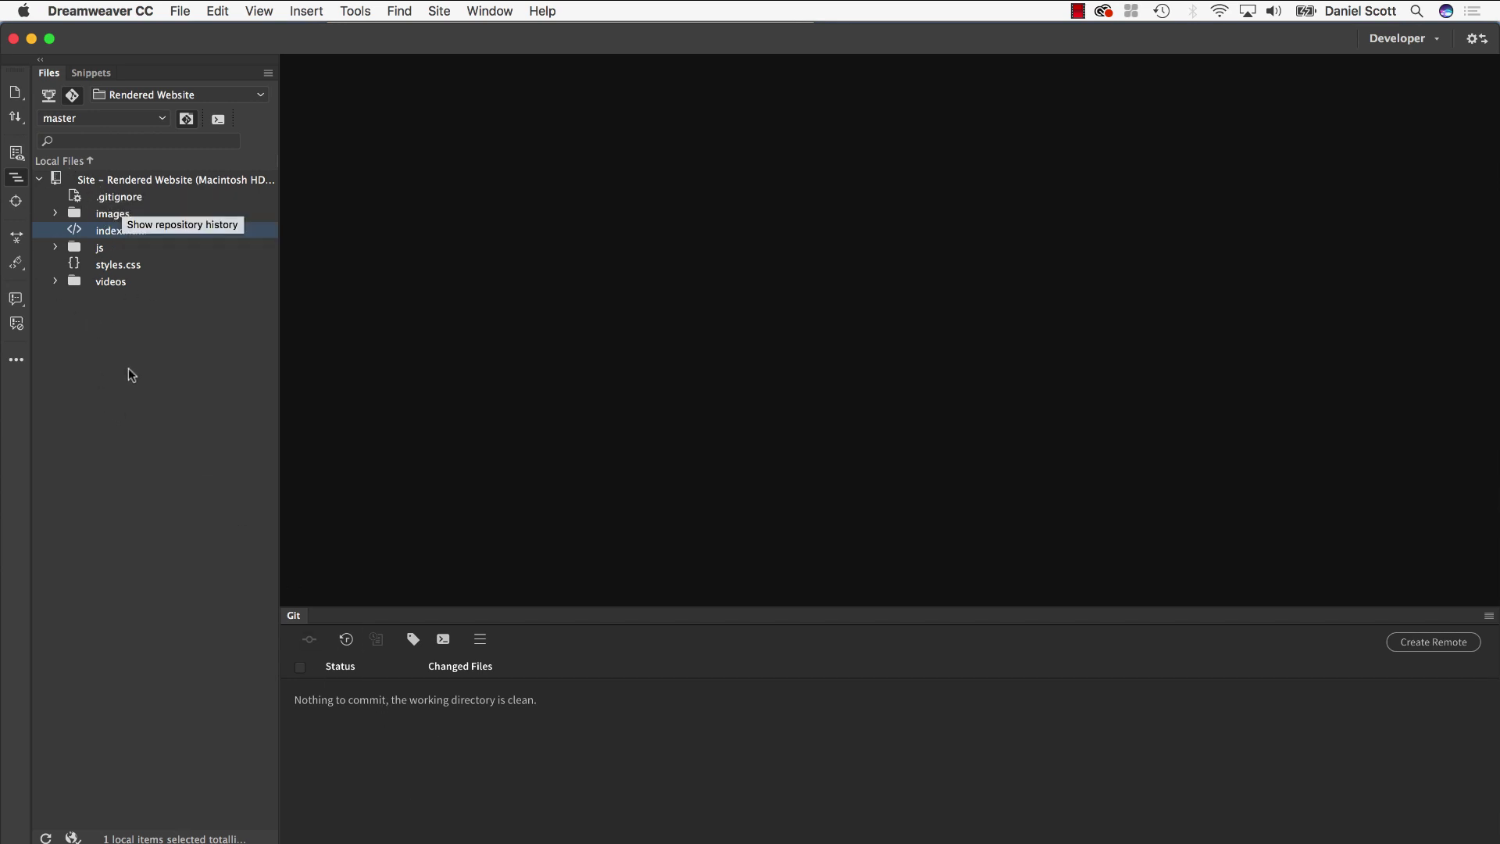
click(150, 368)
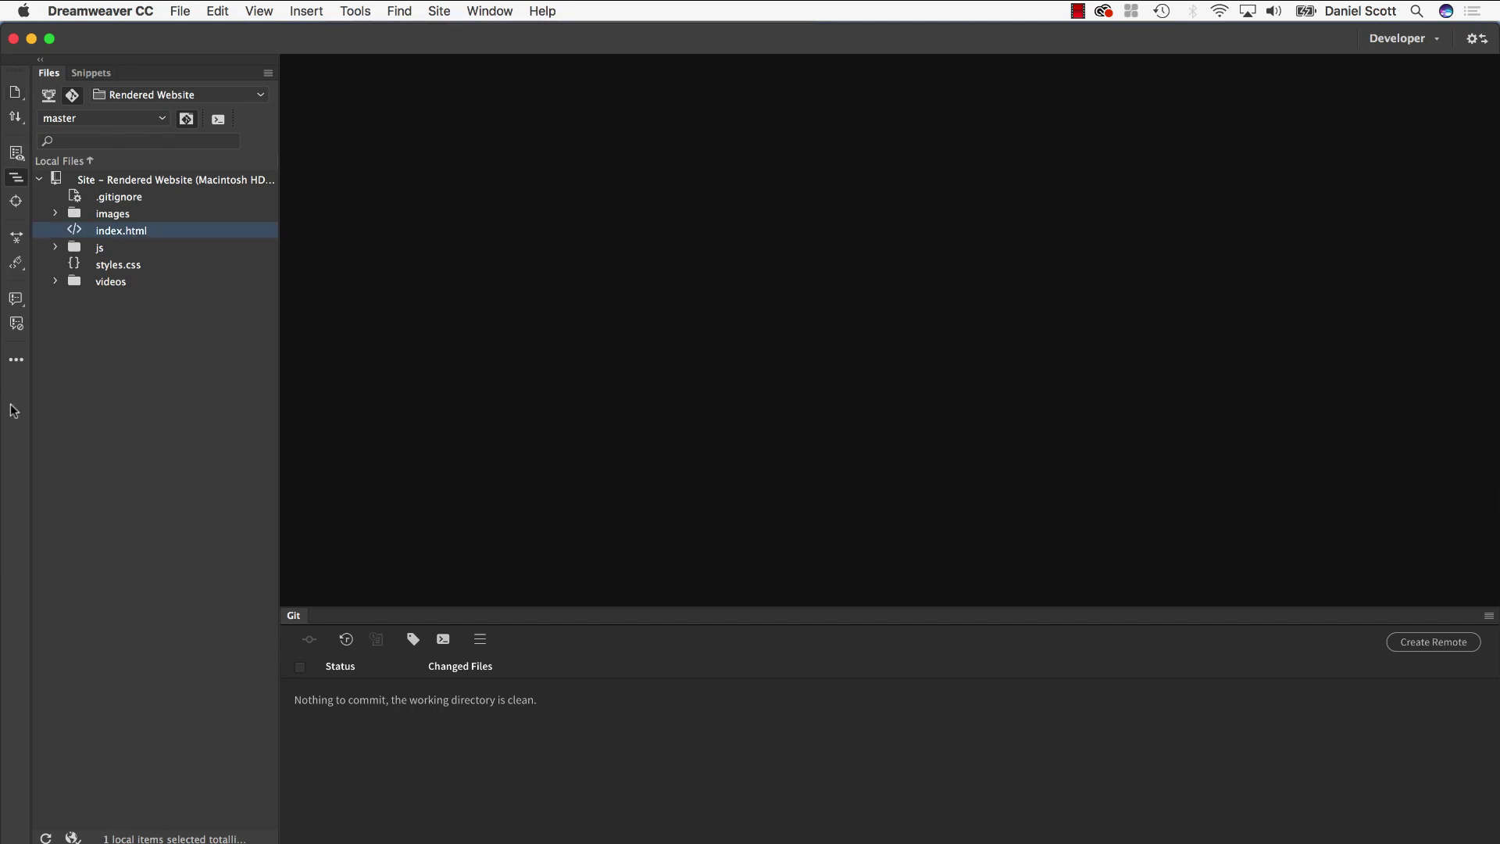
double_click(111, 227)
scroll(551, 381, down, 2)
scroll(552, 381, down, 6)
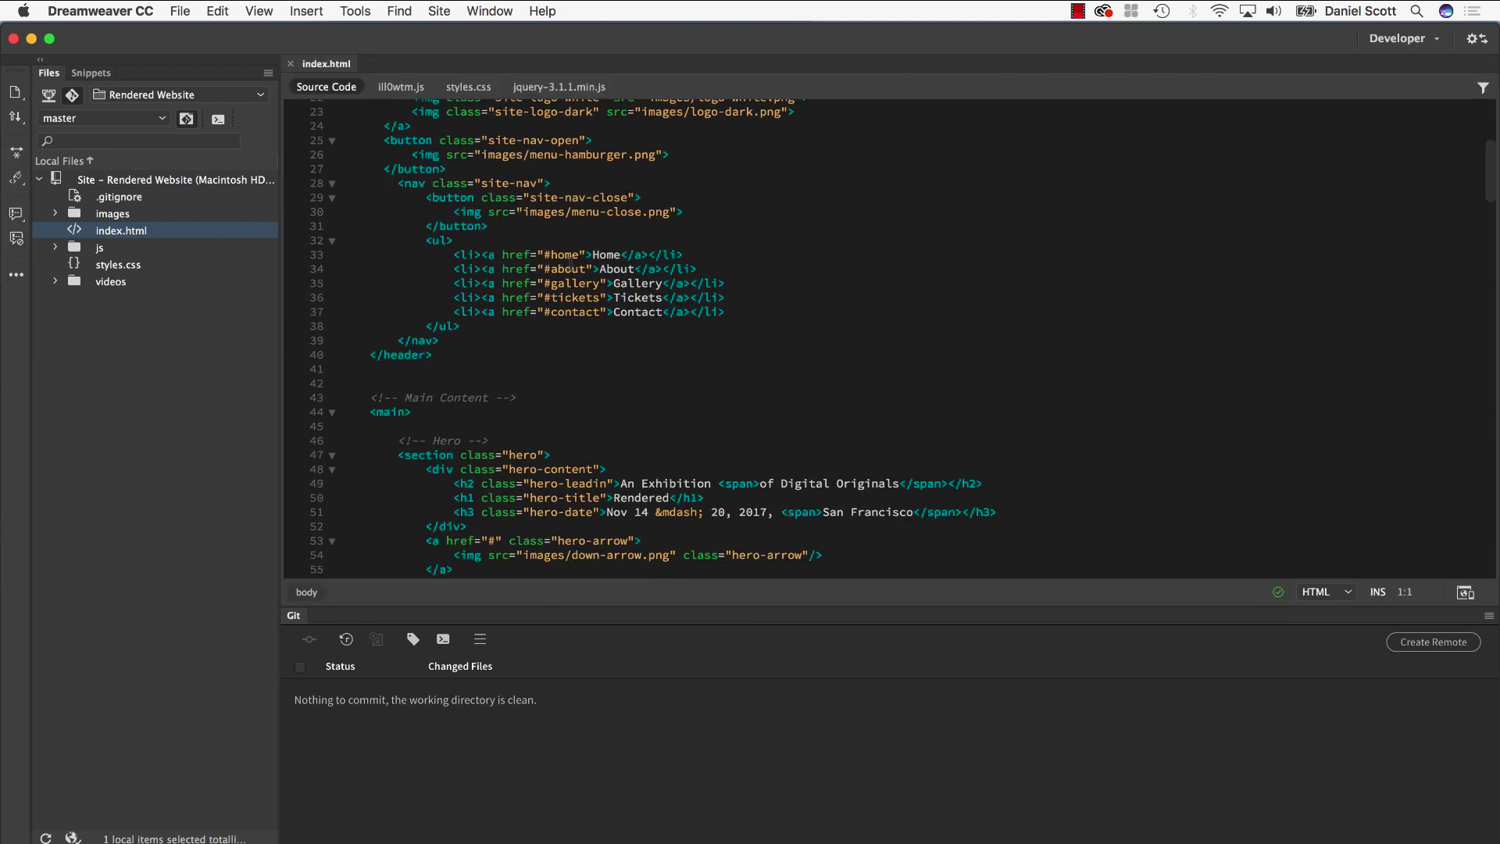
click(639, 268)
text(U)
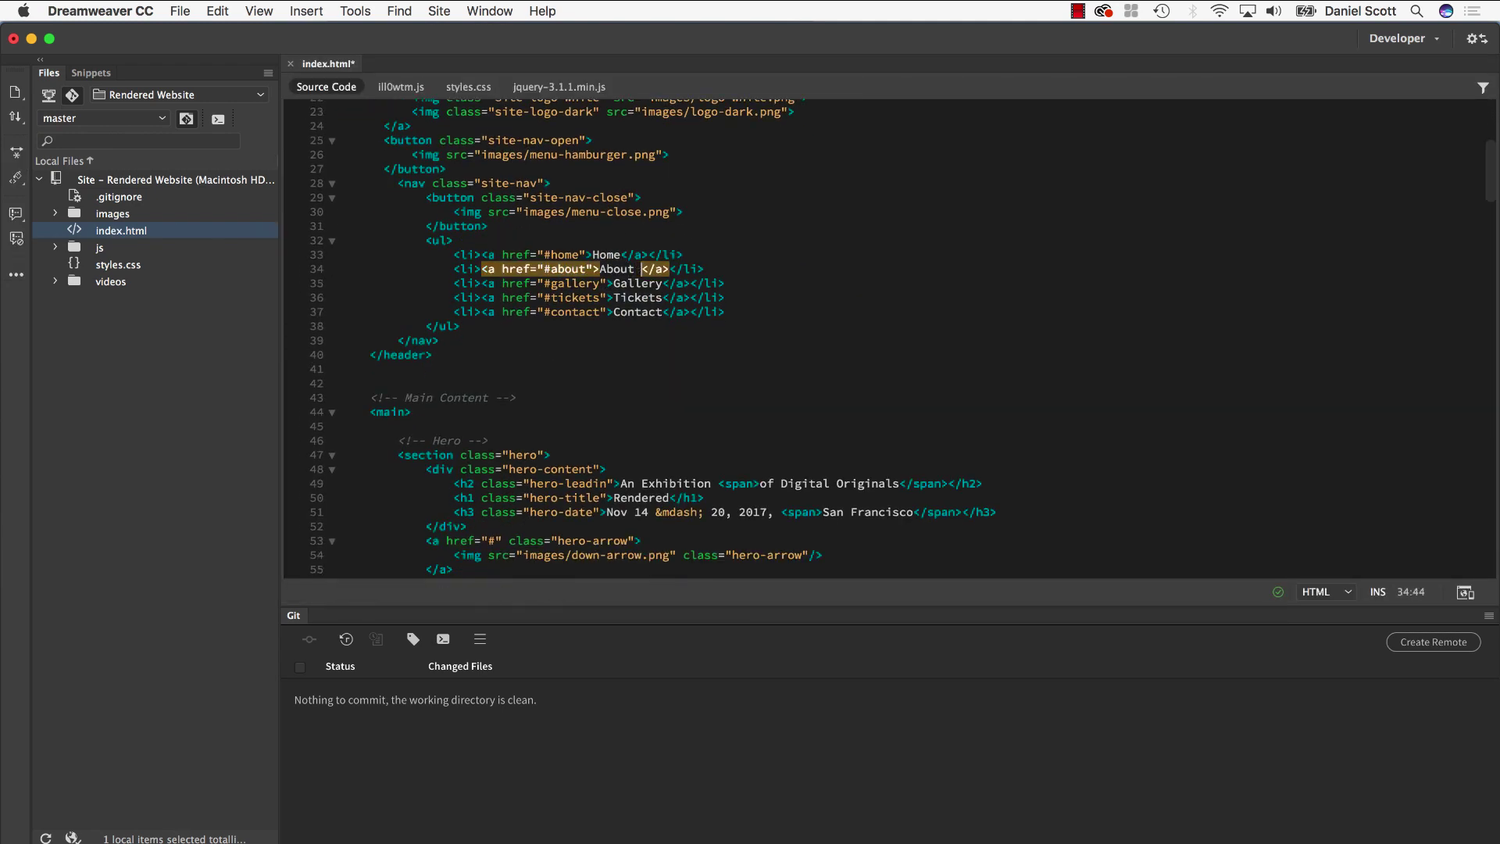
text(s)
key(ctrl+s)
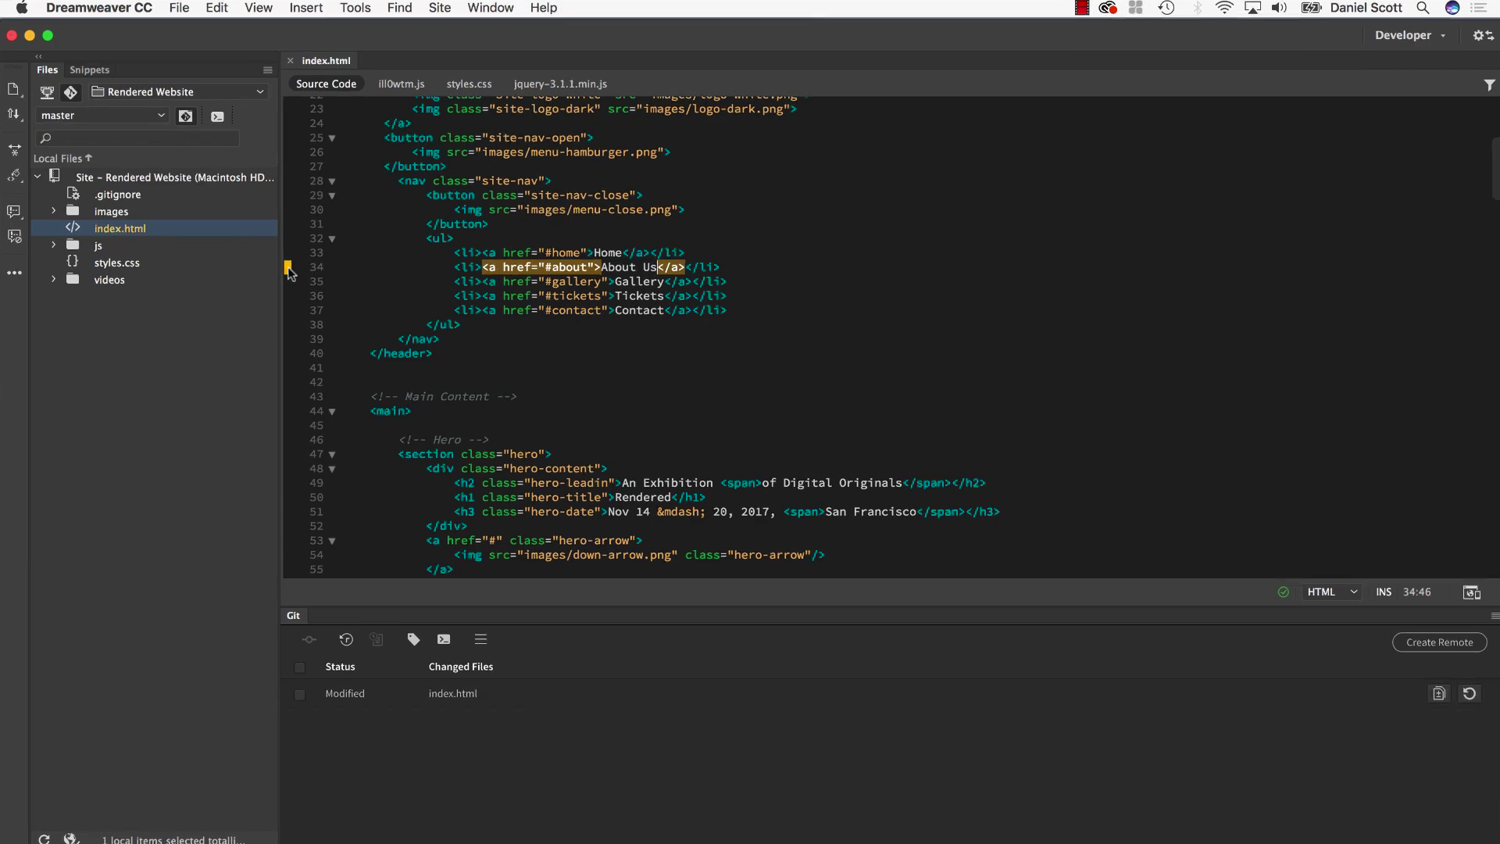
click(326, 266)
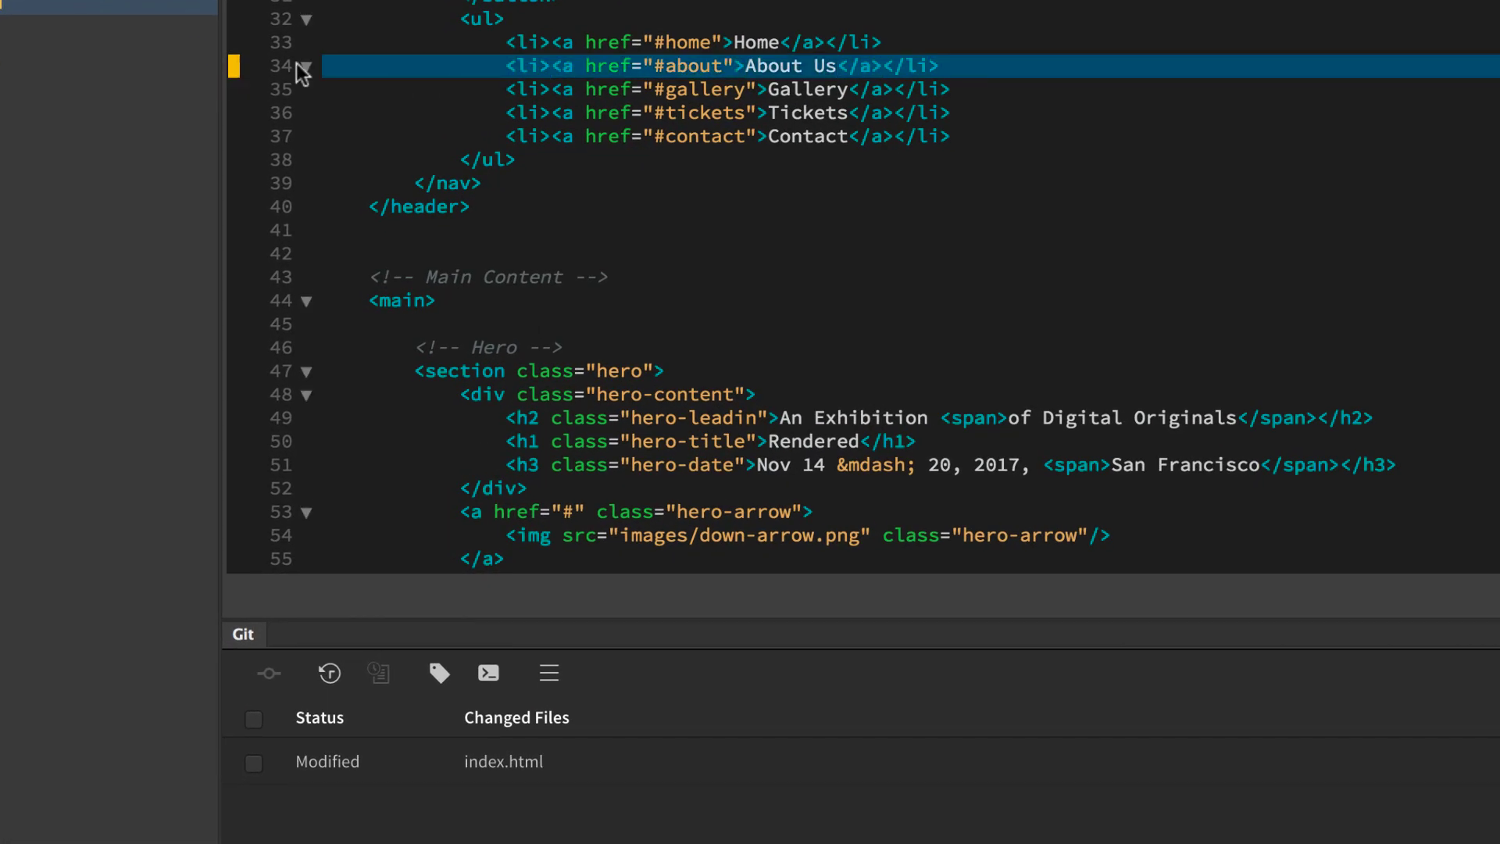
click(232, 72)
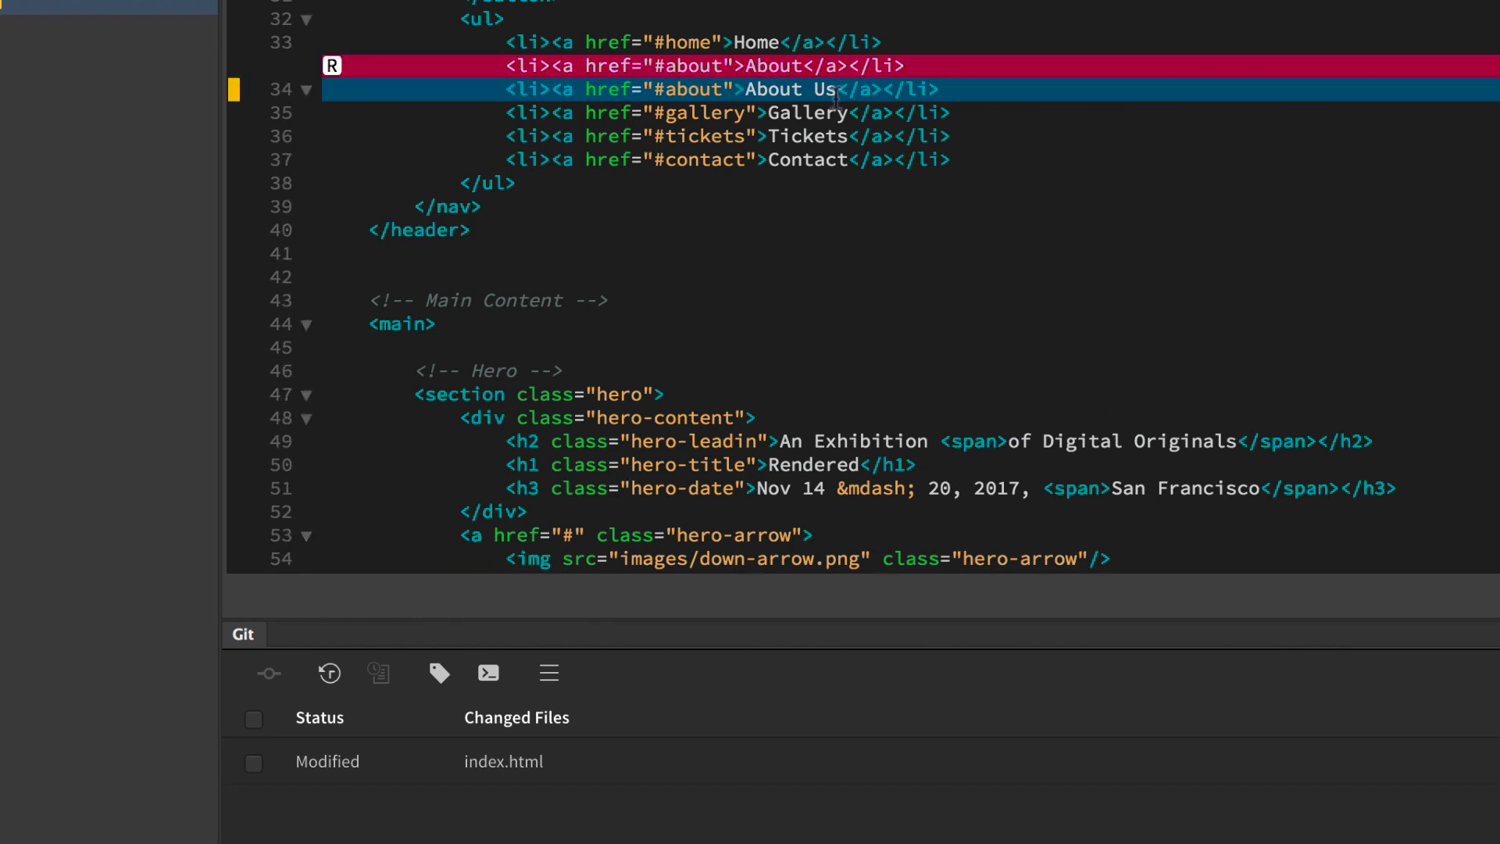
click(234, 89)
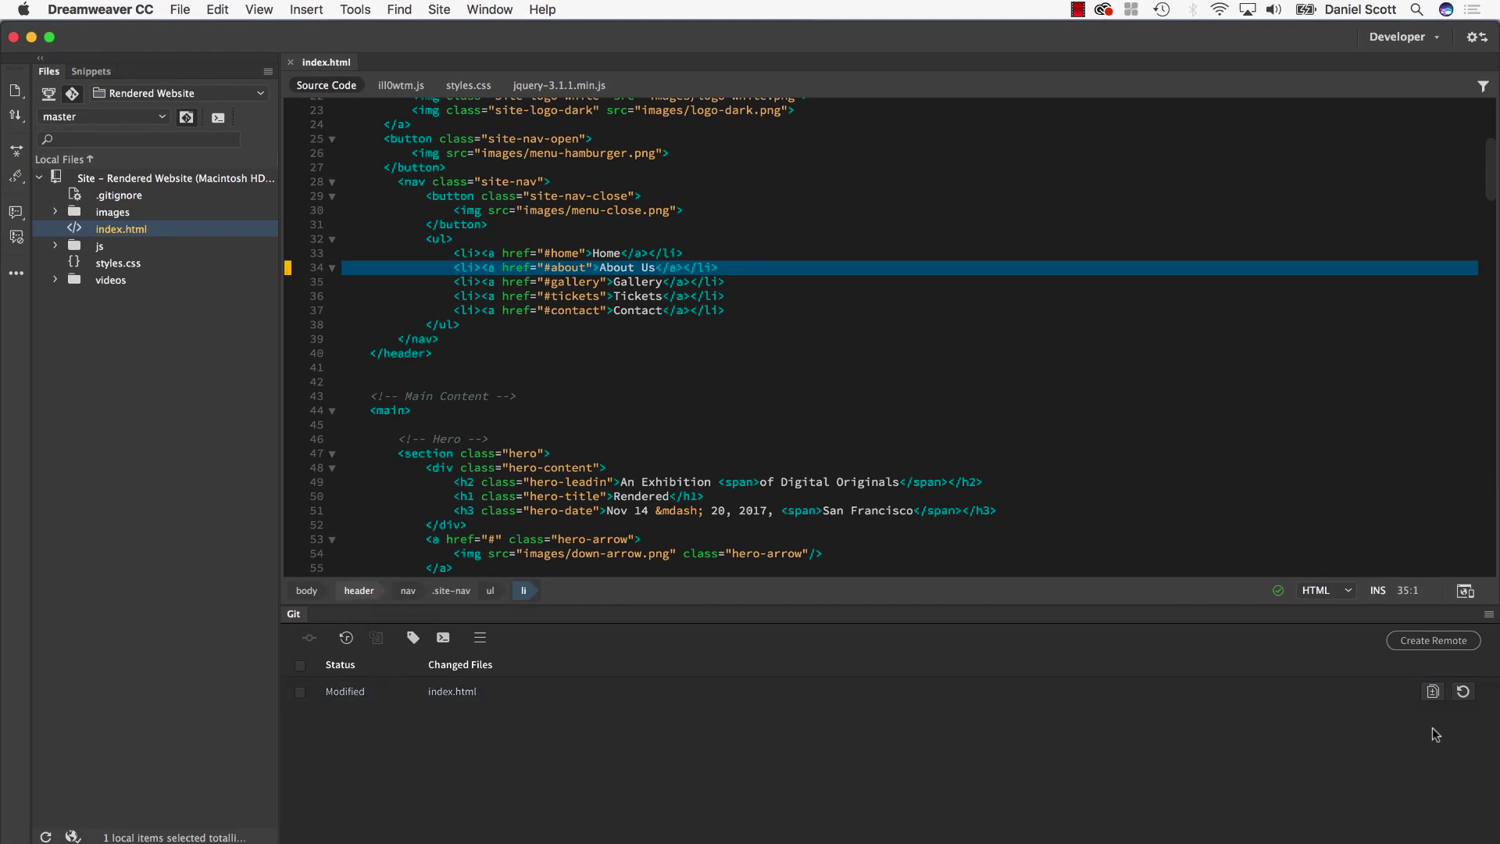
click(1431, 693)
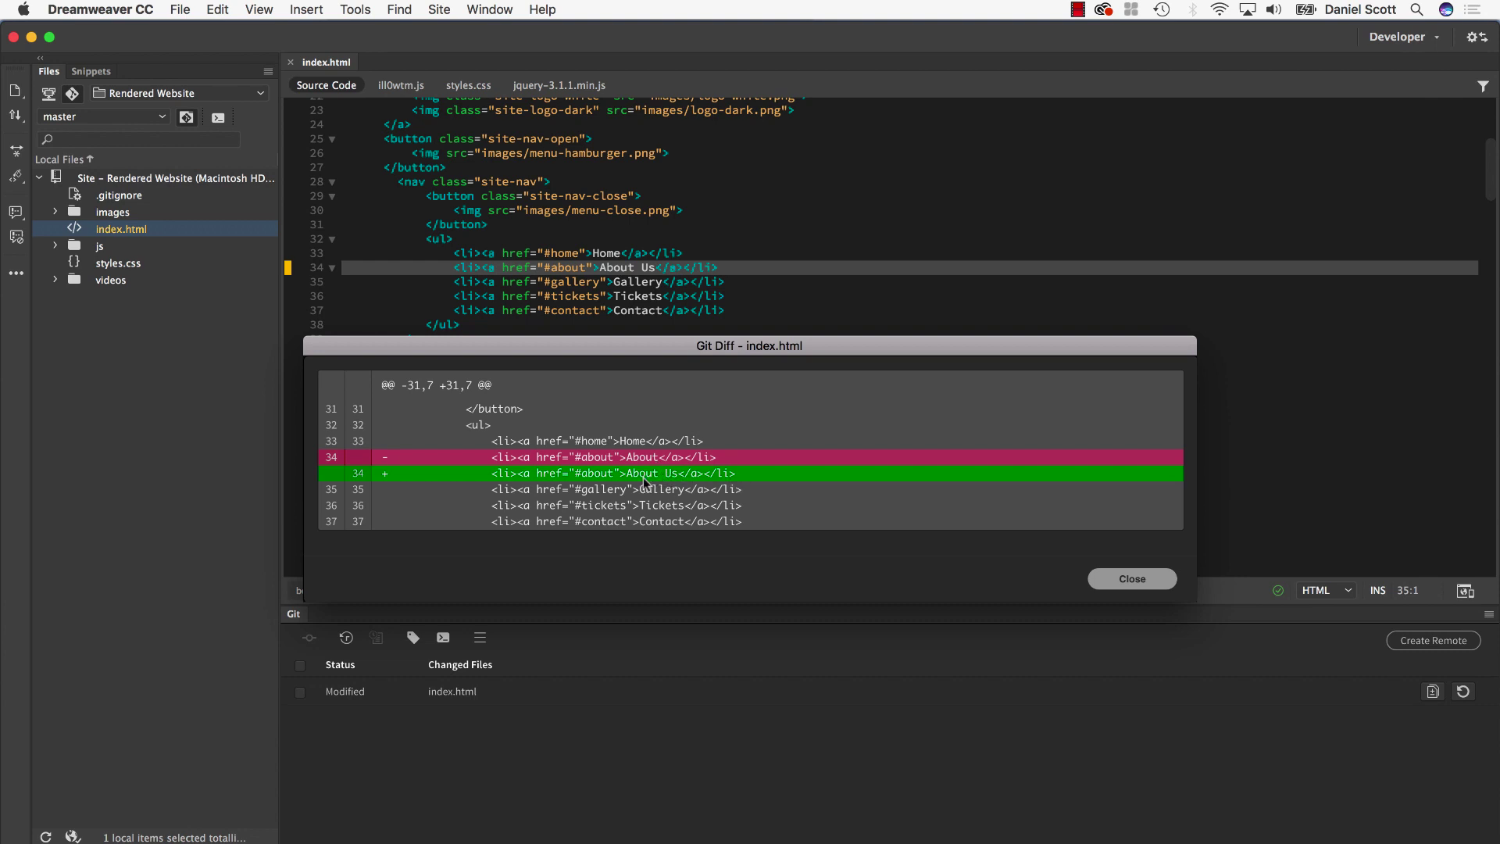
click(1132, 578)
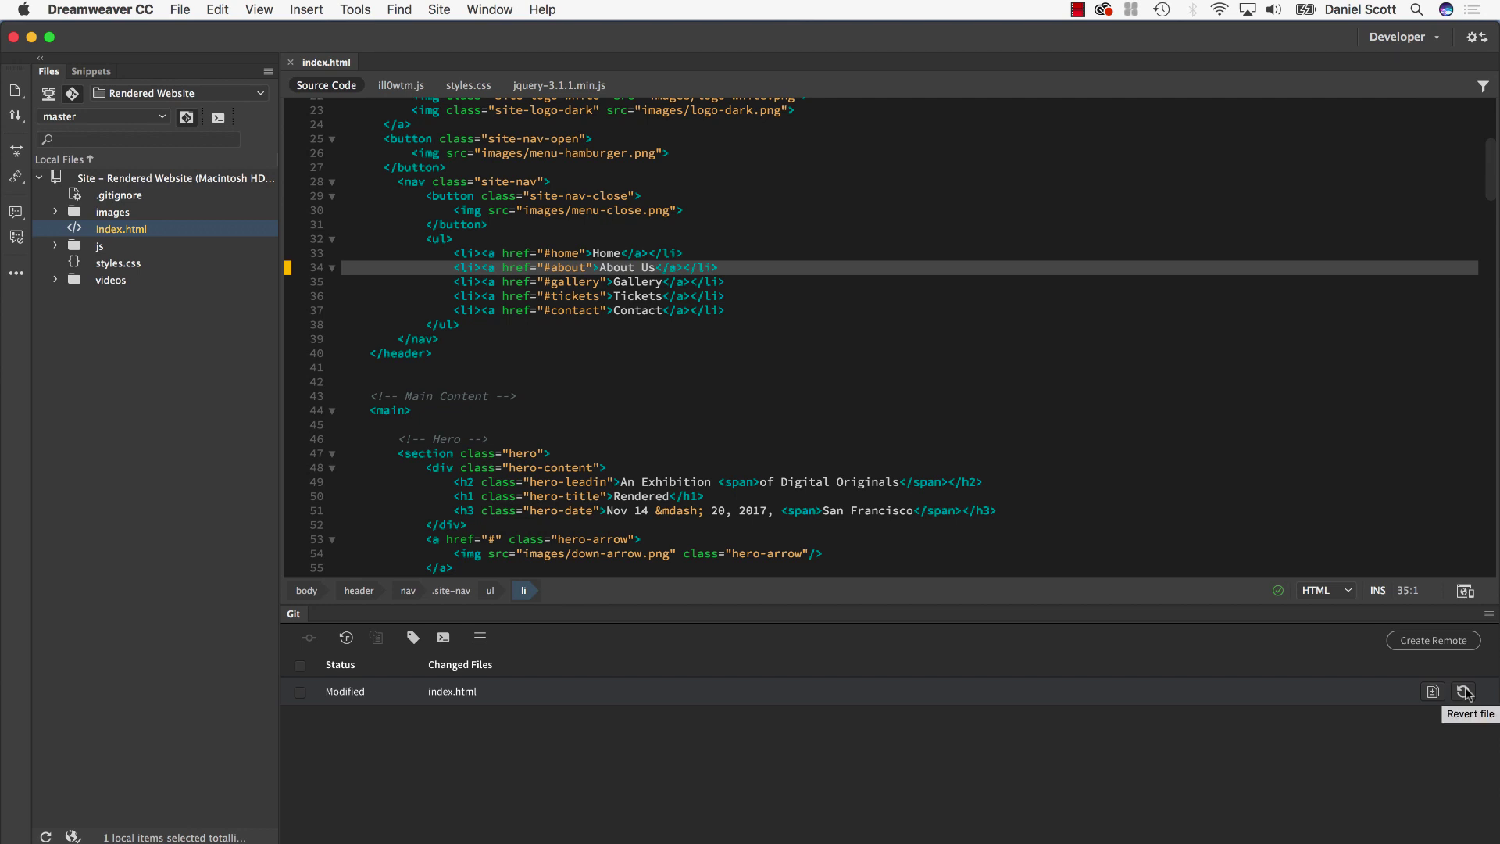
Stage index.html and commit the About Us nav change as 'Nav language change'
click(300, 692)
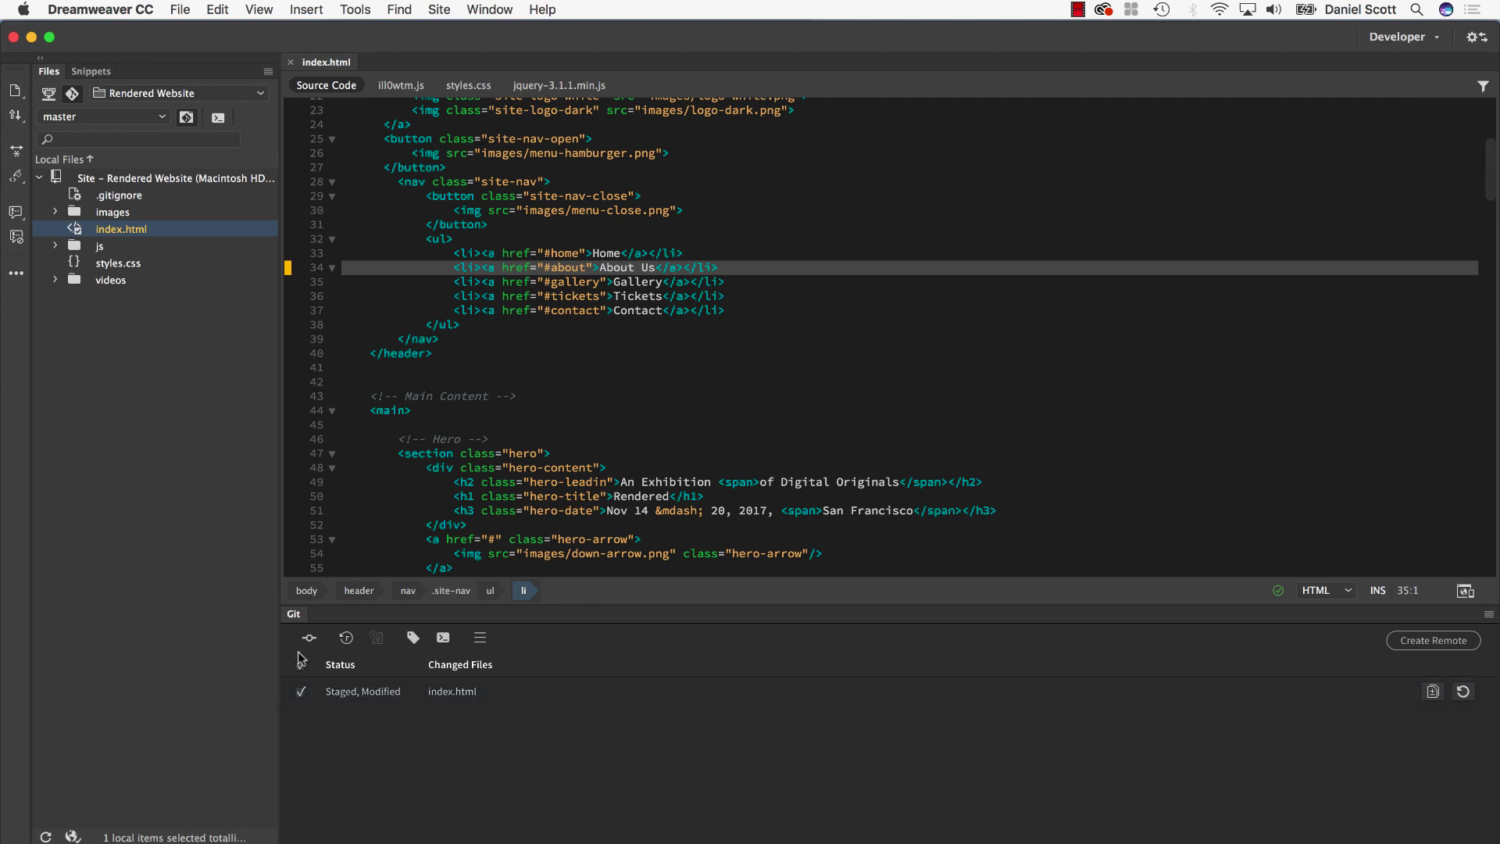
click(300, 664)
click(308, 640)
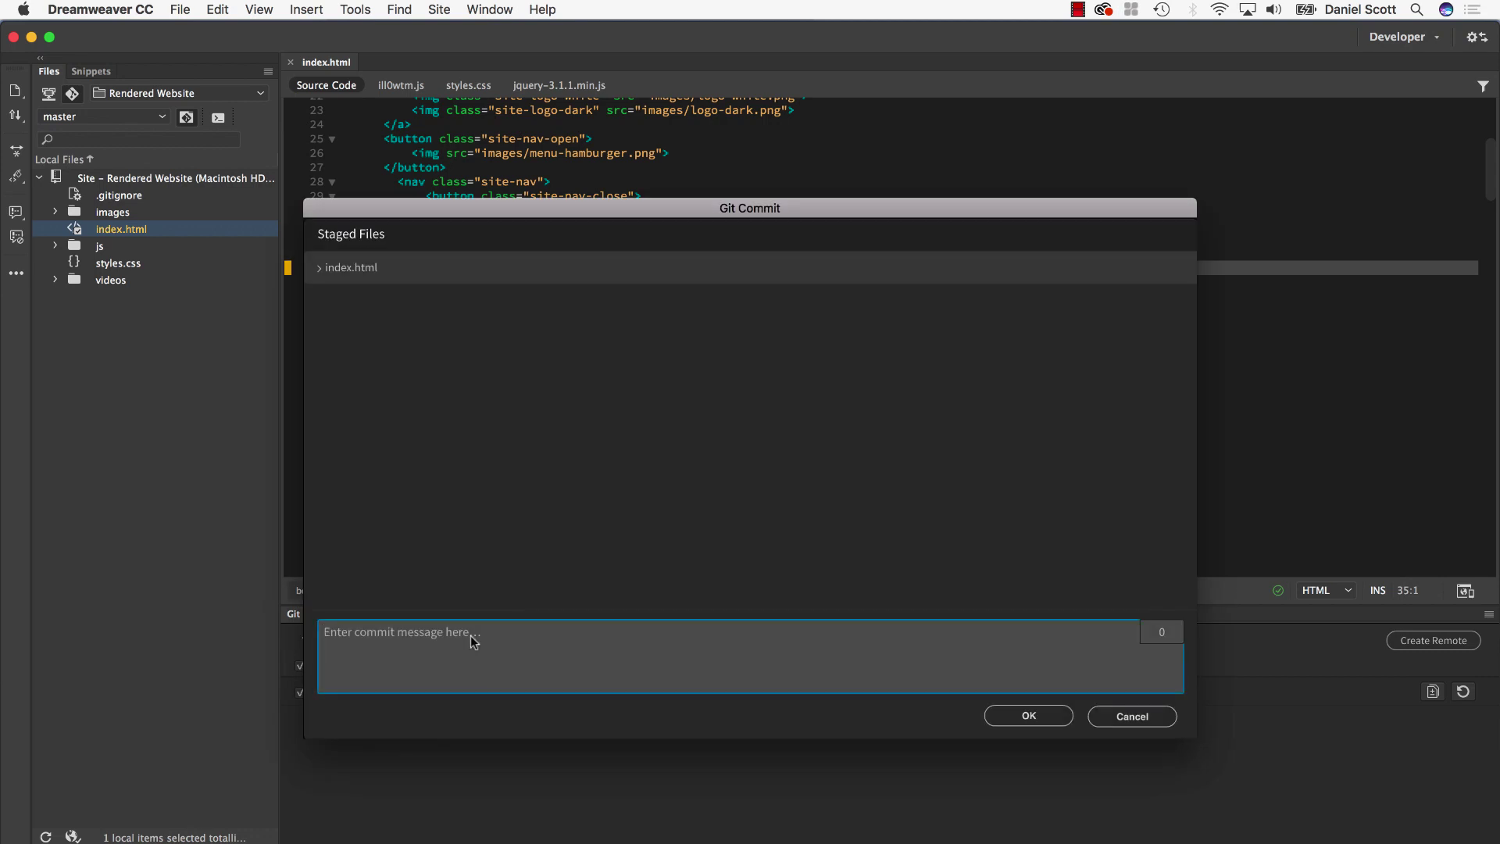
text(Nav  language change)
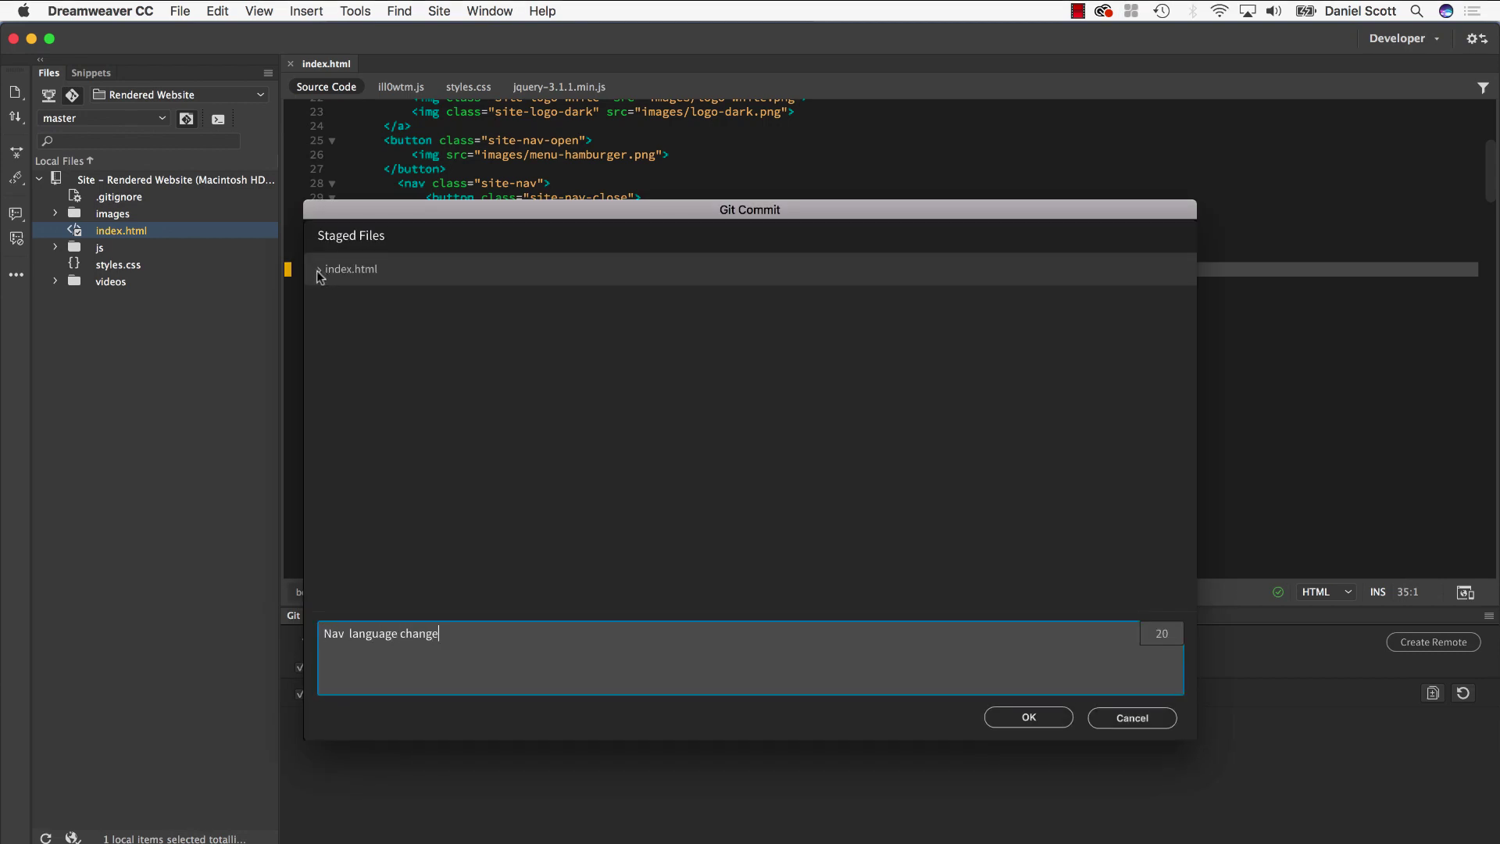
click(318, 270)
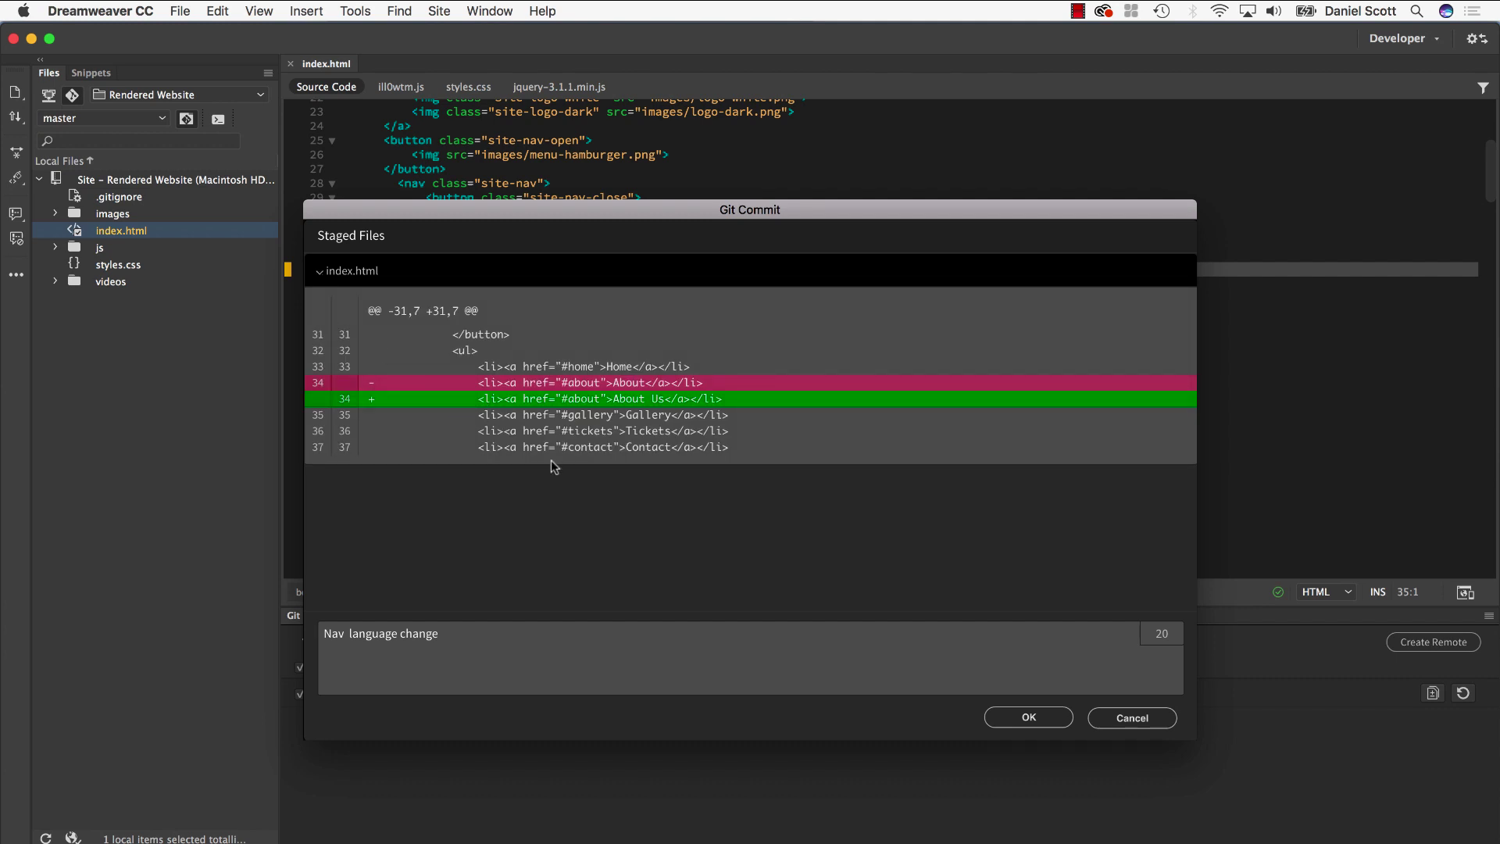
click(1036, 719)
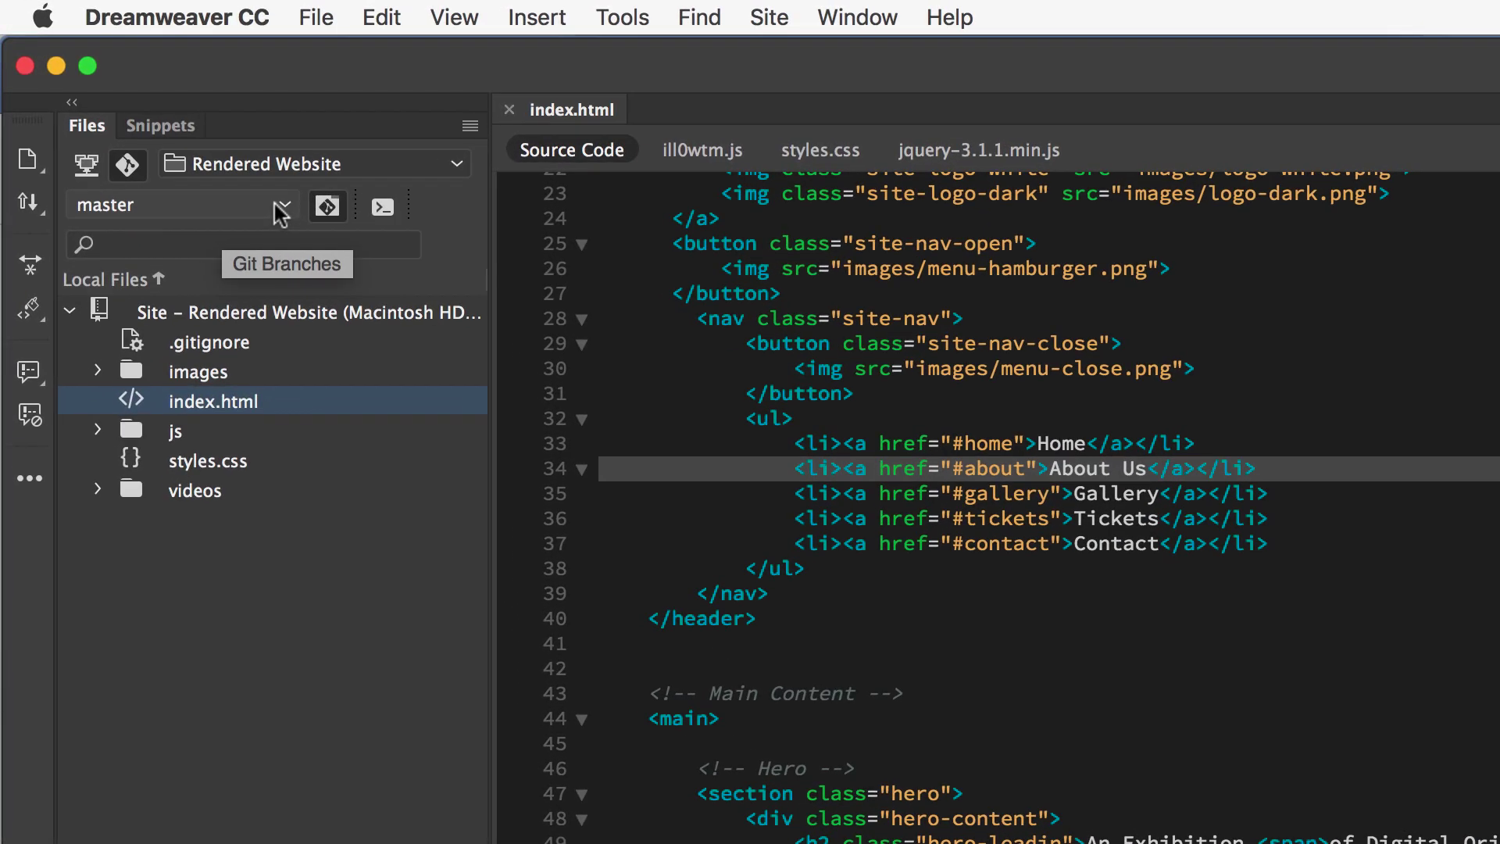
Create the iphone-bug-nav branch from master in Manage Branches and make it current
click(282, 211)
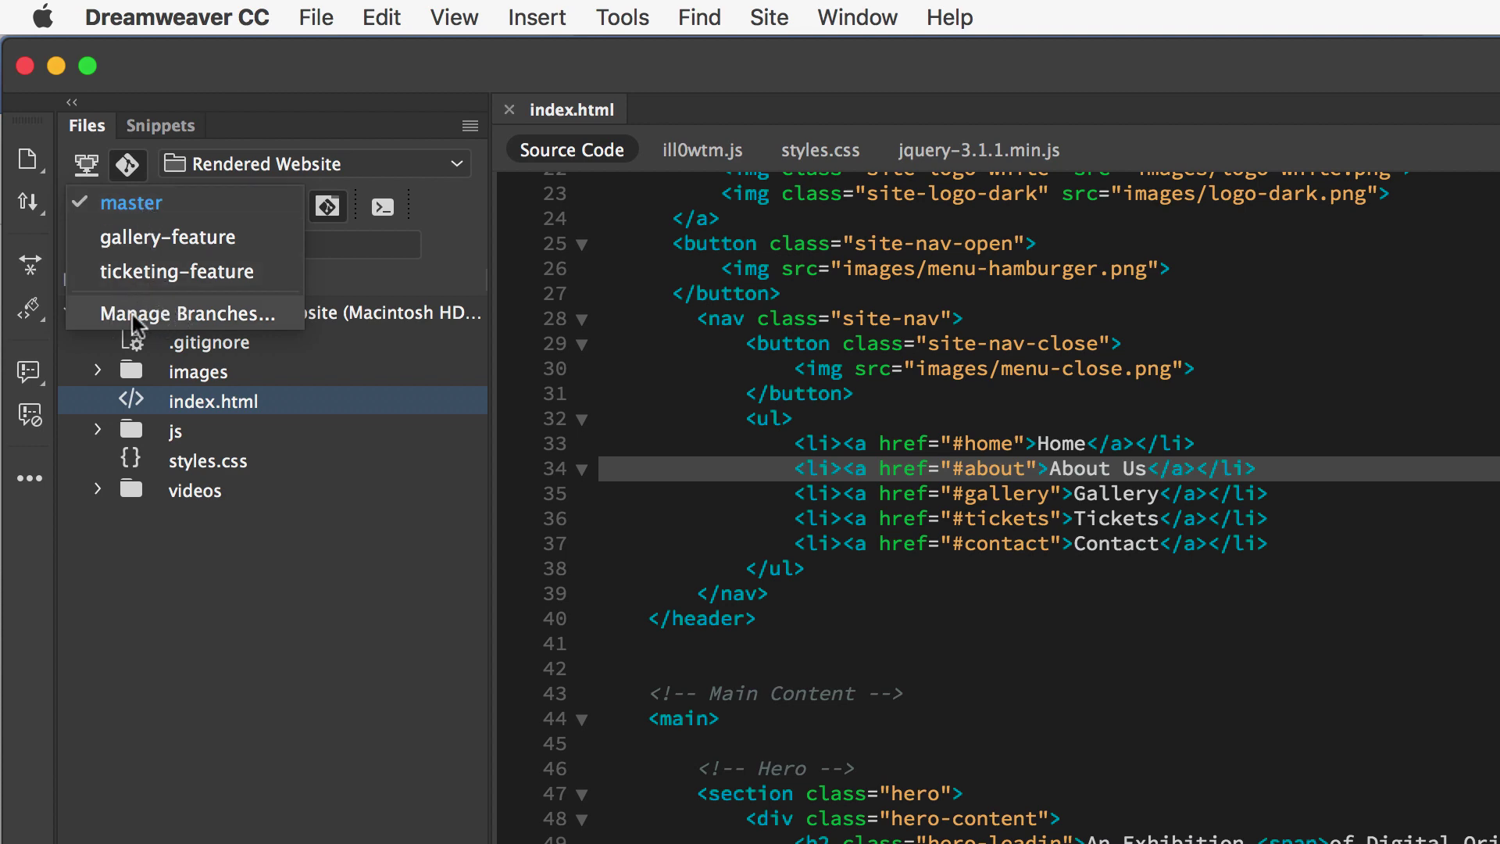
click(132, 314)
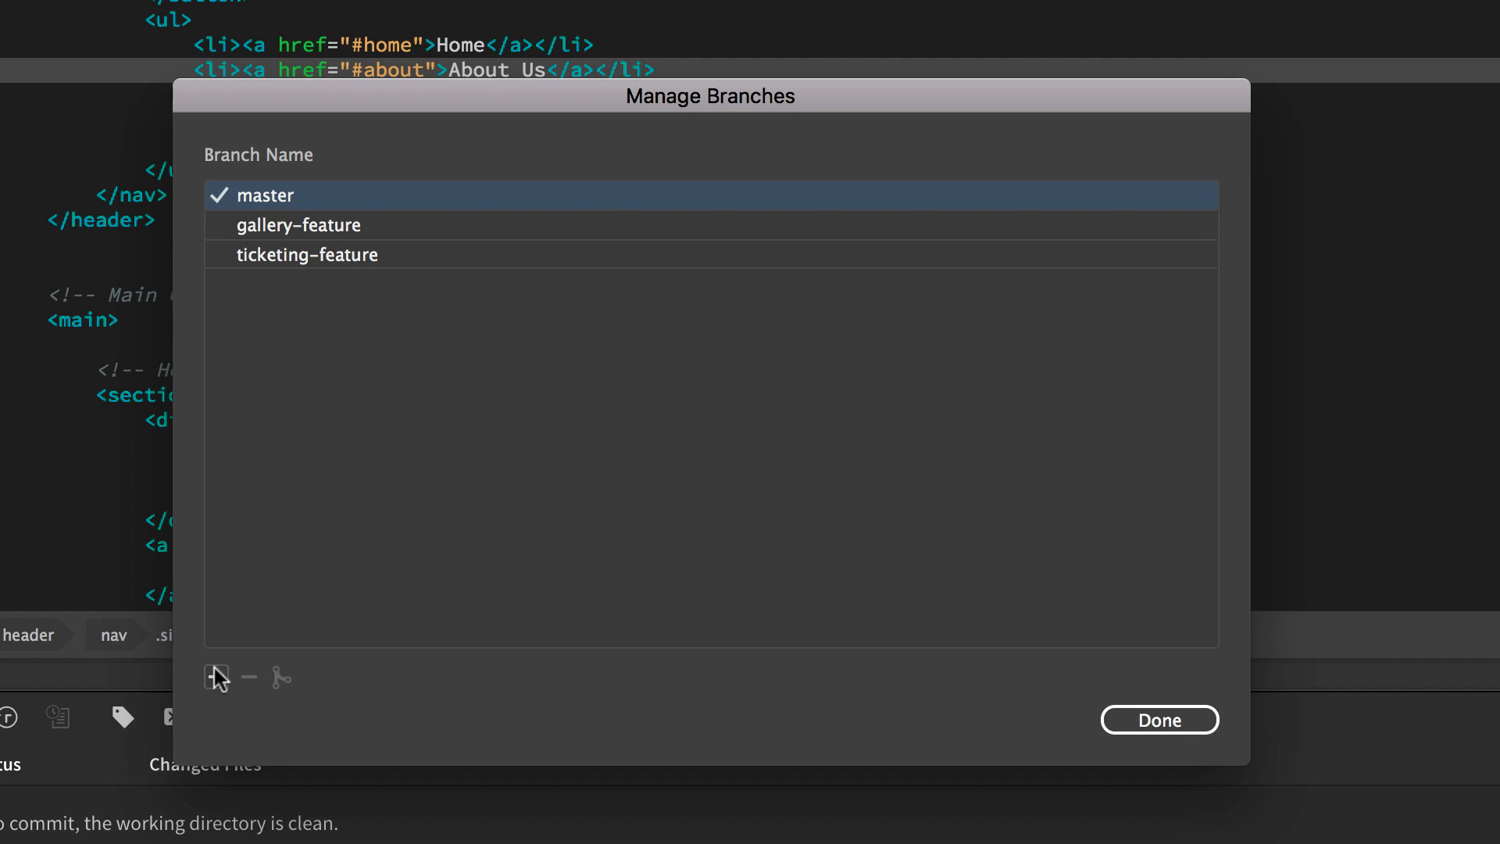
click(216, 677)
text(iphone)
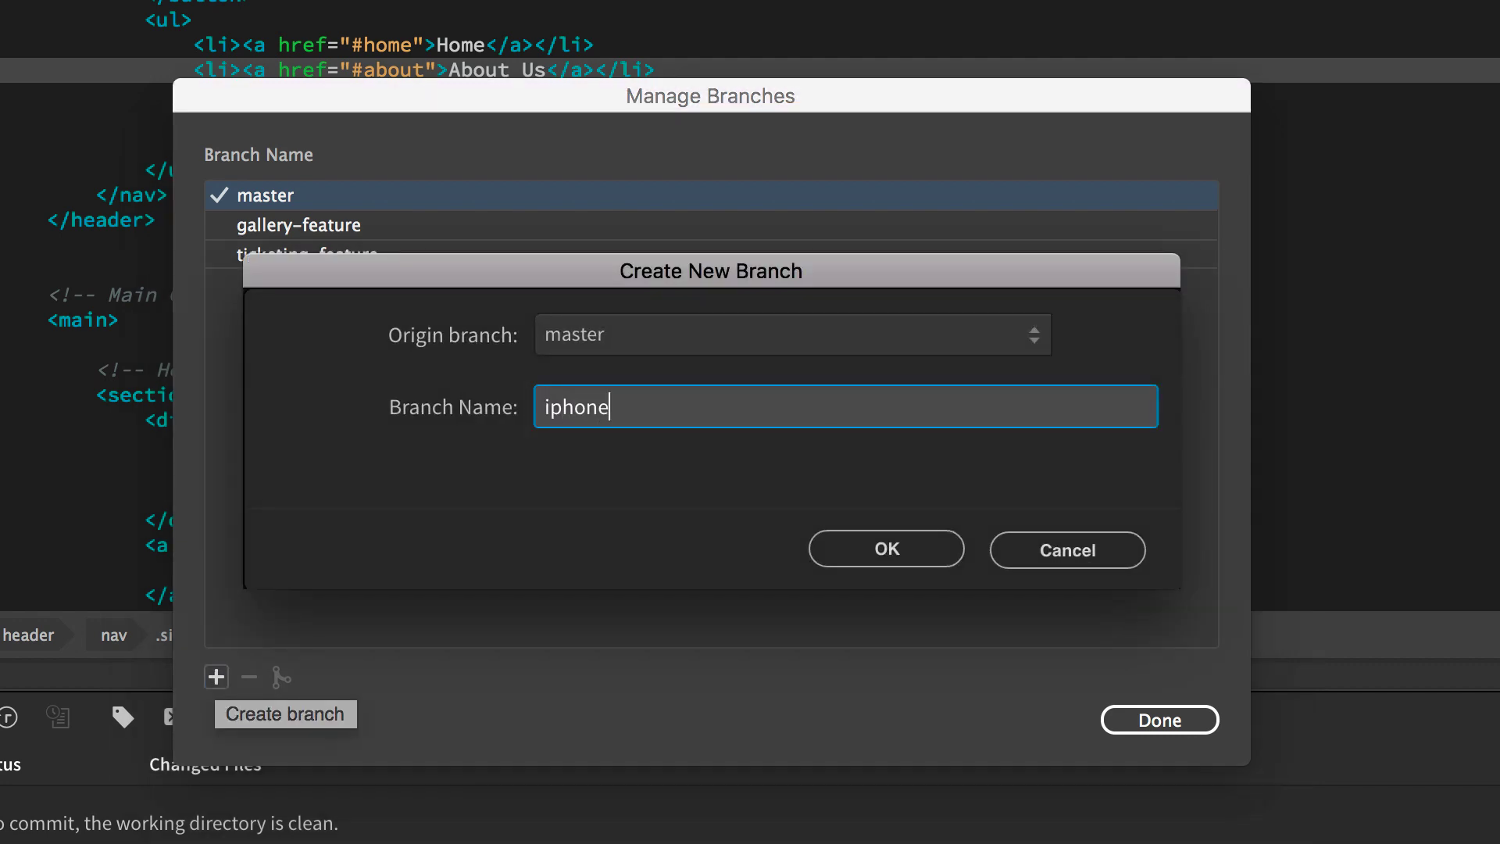
text(-bug-)
text(nav)
click(895, 541)
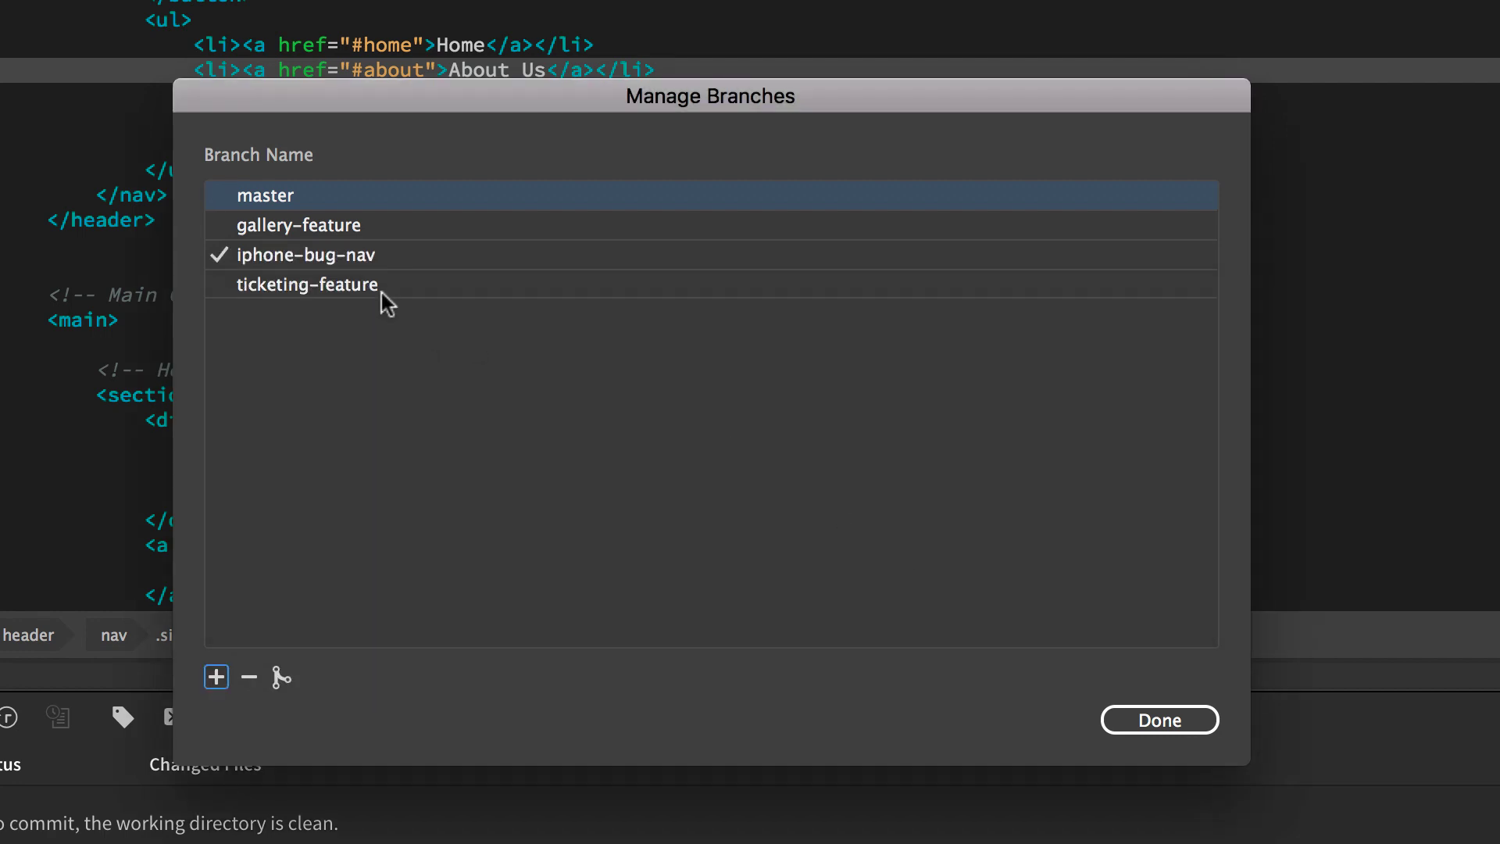
click(292, 224)
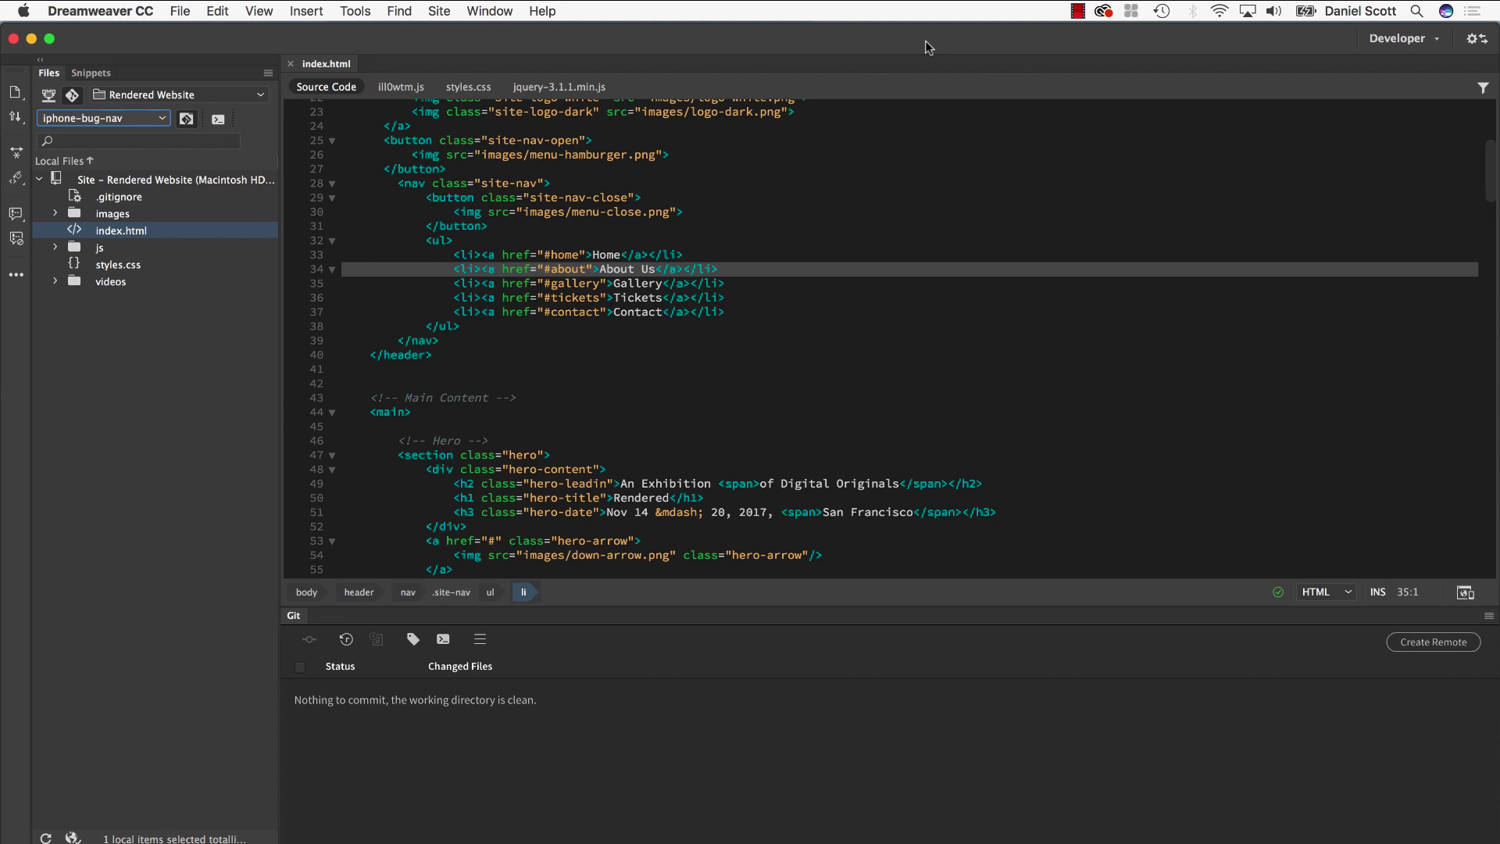
Add a GitHub remote named Rendered with its .git URL and saved username and password
click(1418, 647)
text(Rendered)
click(834, 176)
text(https://github.com/danlovesadobe/rendered.git)
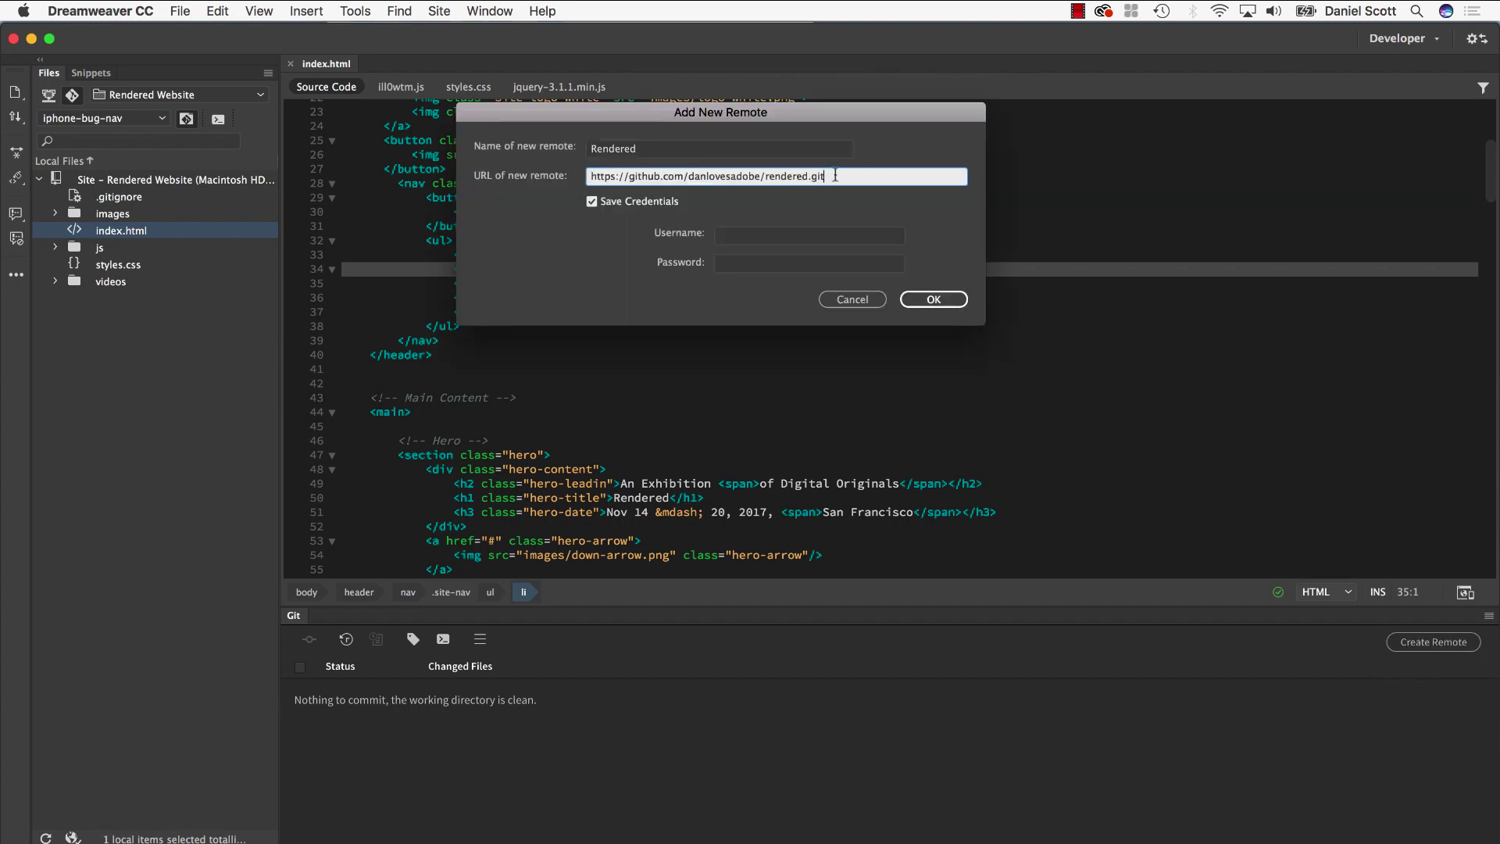
click(758, 241)
text(danlove)
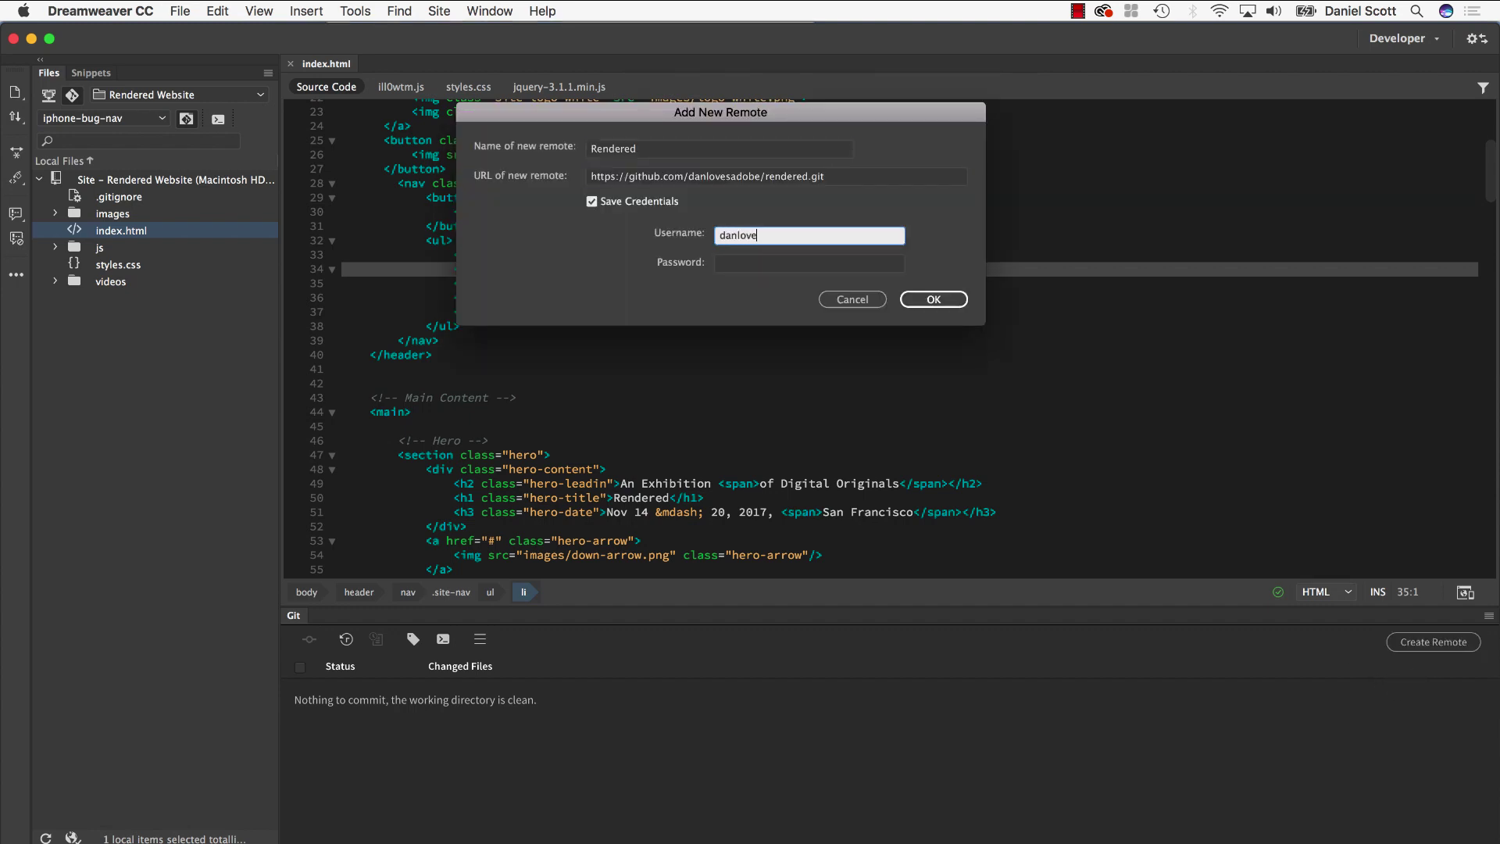
text(sadobe)
key(Tab)
text(********)
click(932, 299)
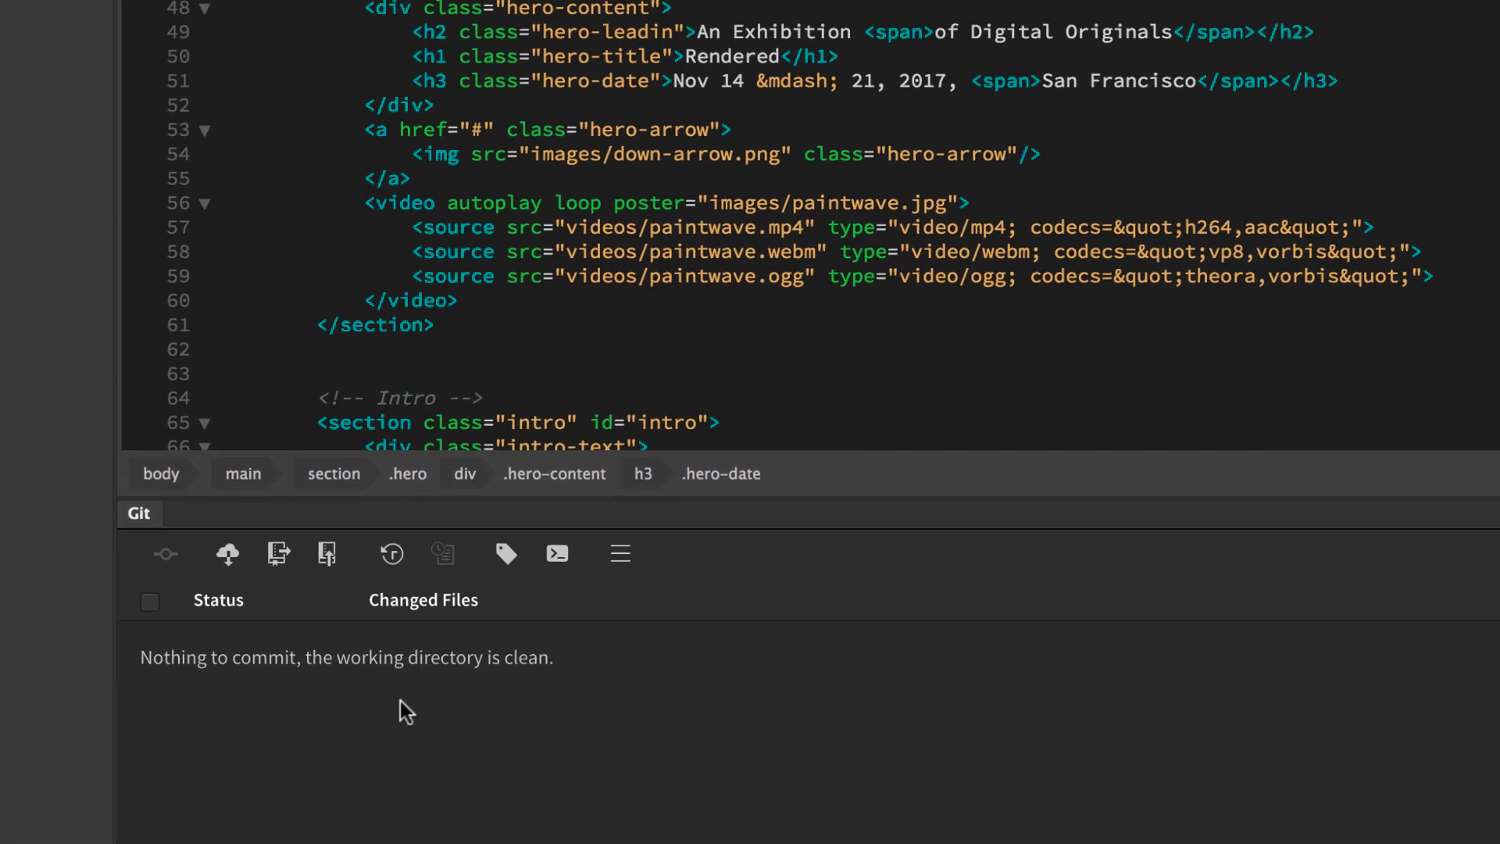
click(322, 551)
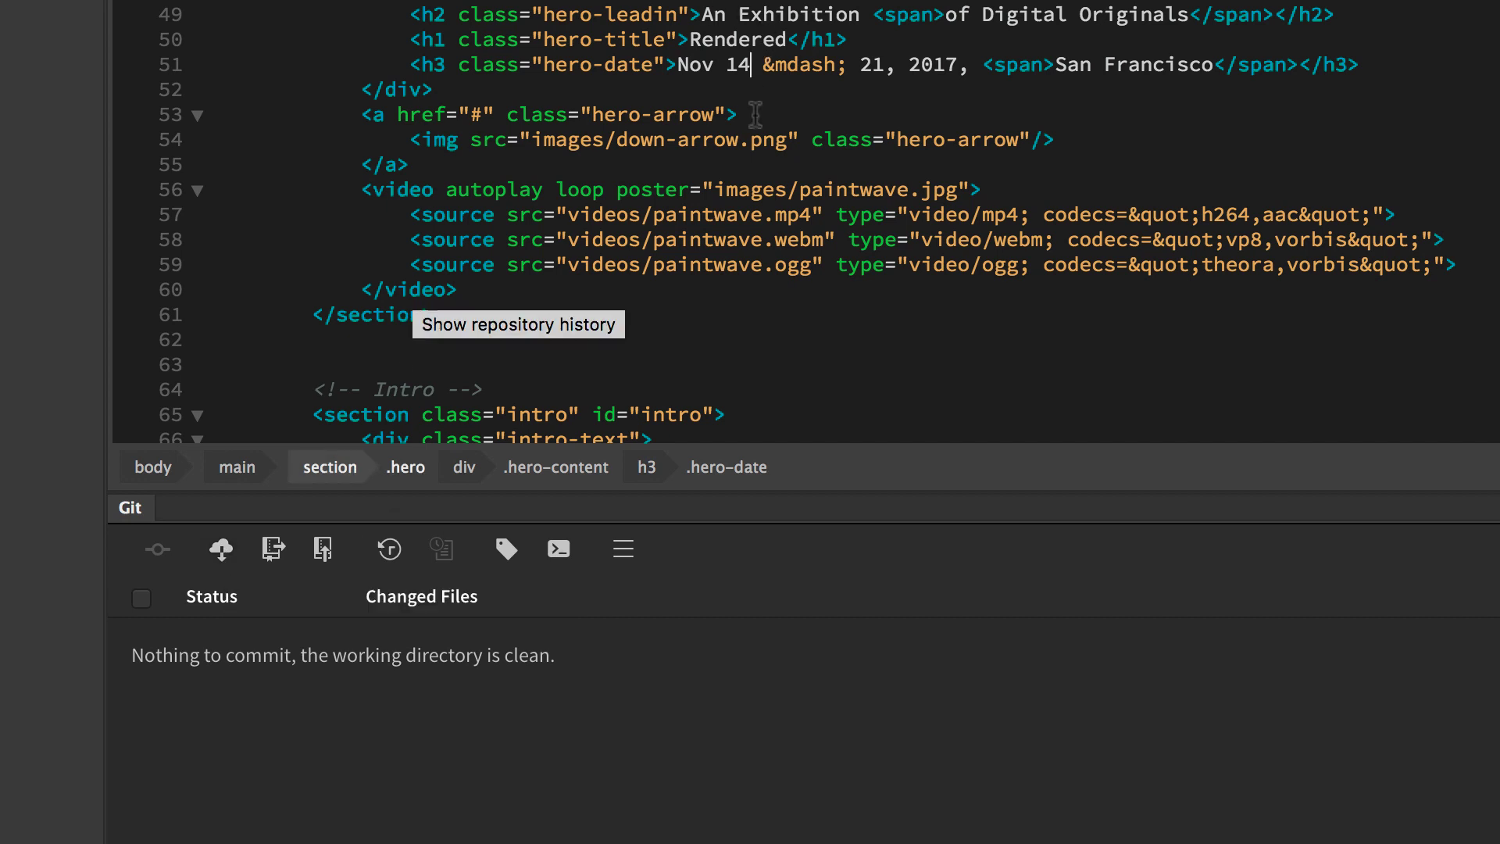
Change the hero date to Nov 15, save index.html and stage it
key(BackSpace)
text(5)
key(ctrl+s)
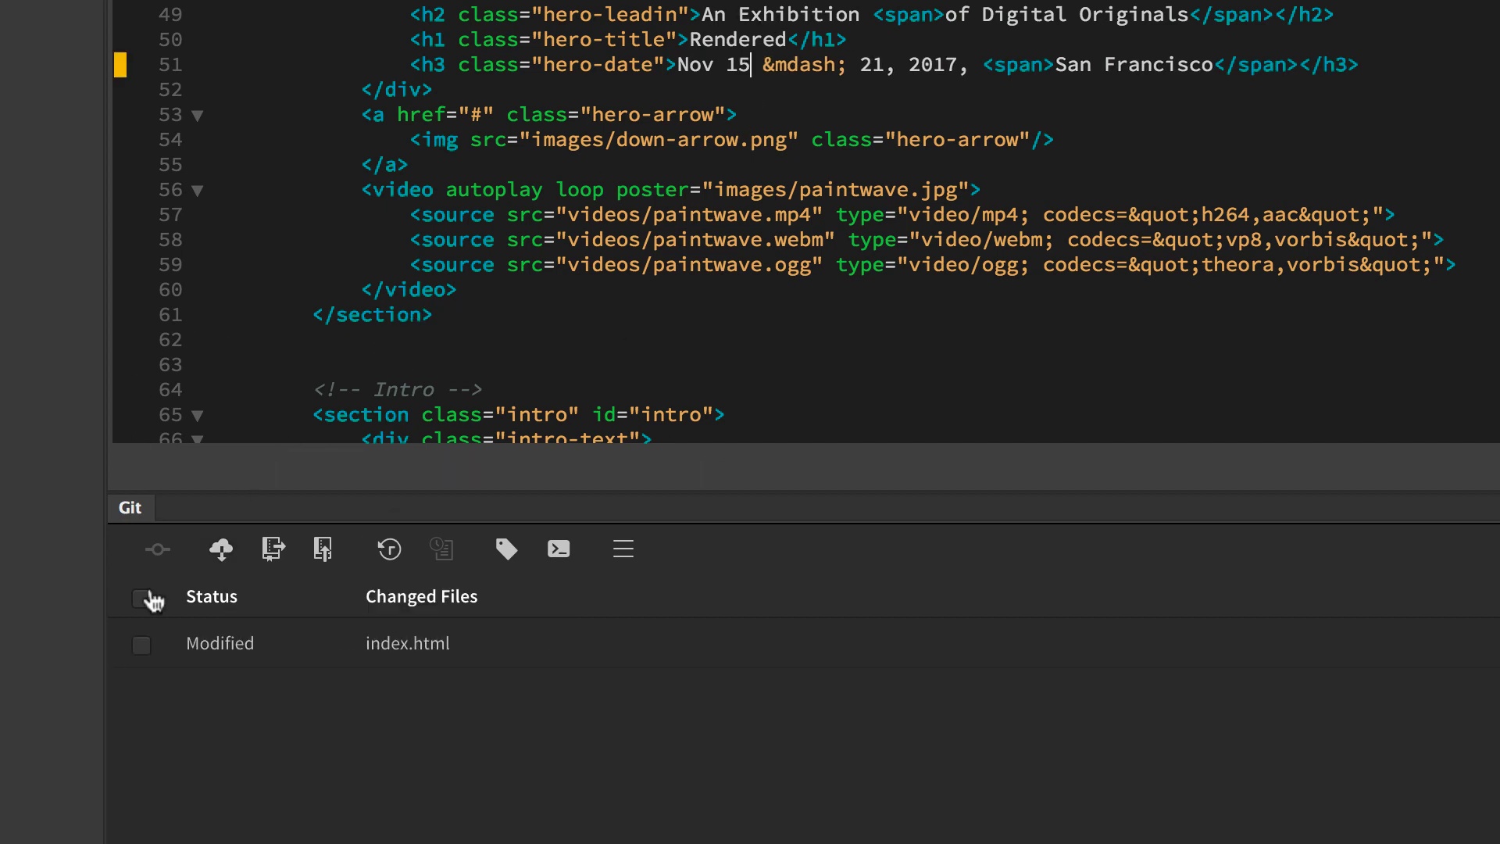
click(142, 598)
Commit the change as 'Date Change' and push it to the Rendered remote's master branch
click(157, 548)
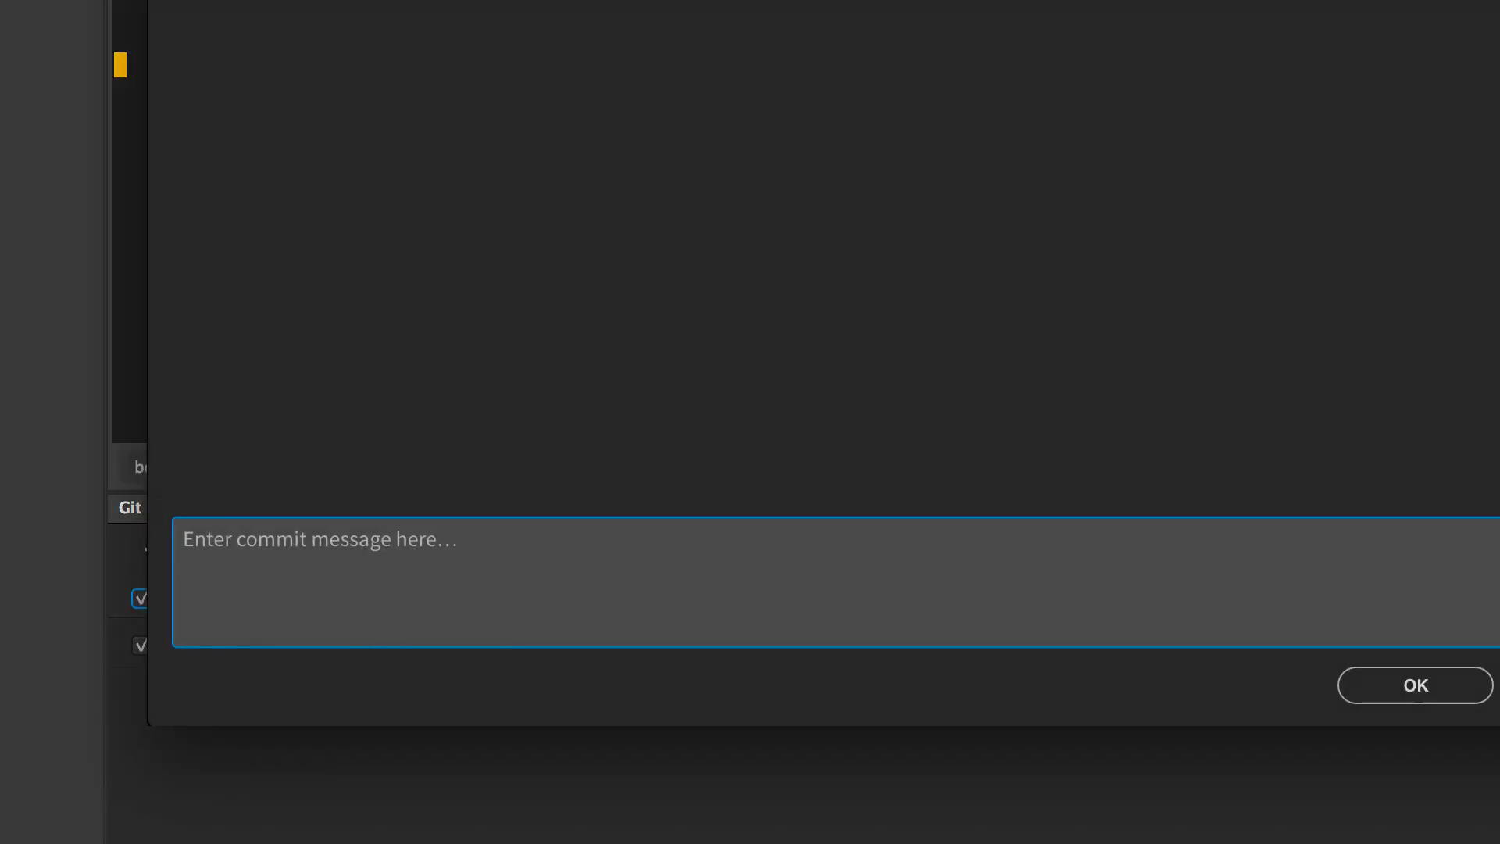
text(Date Chan)
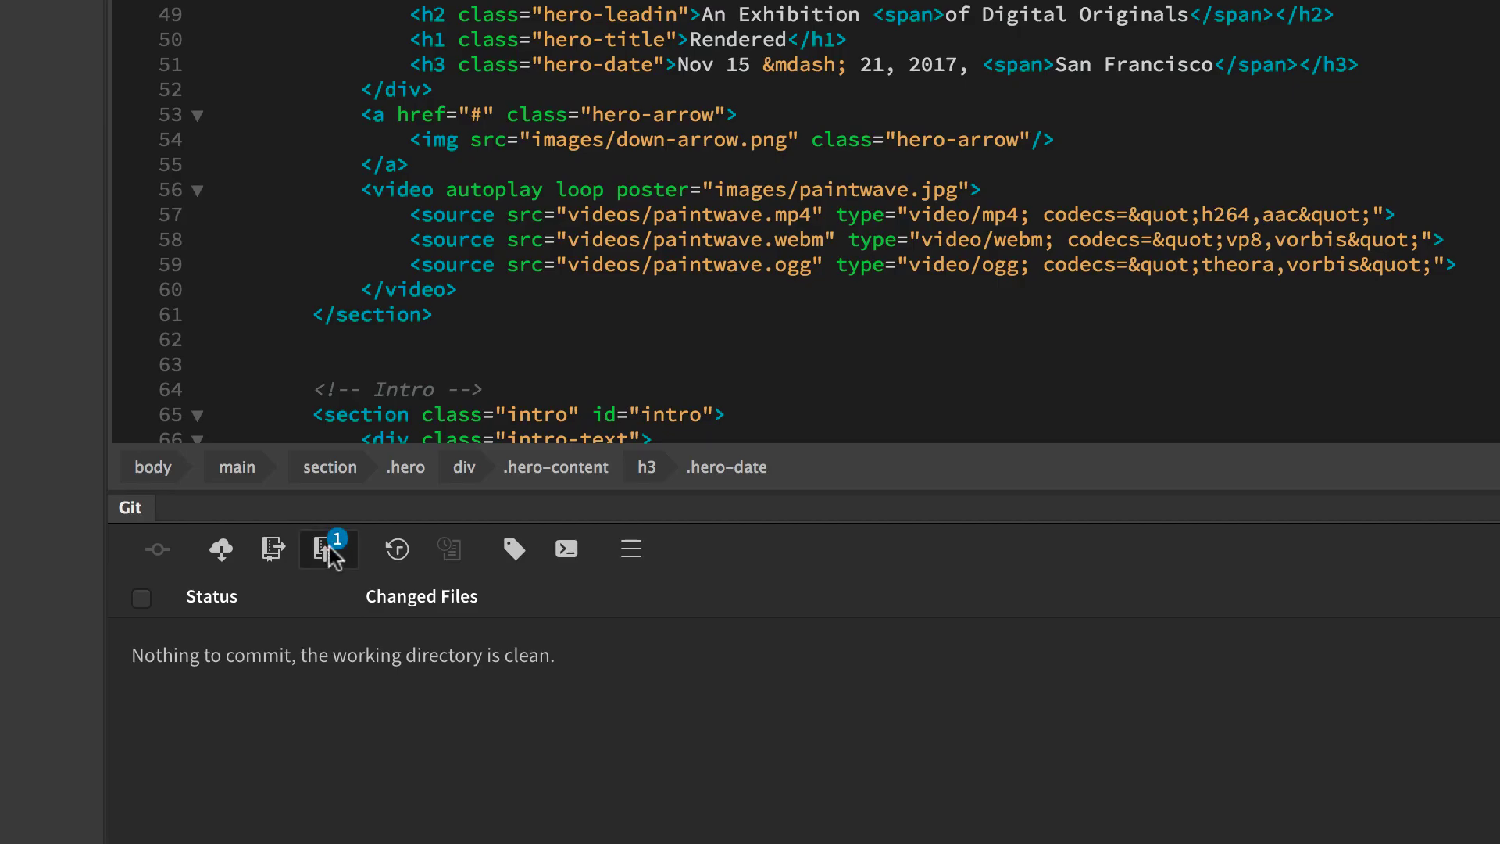
click(327, 551)
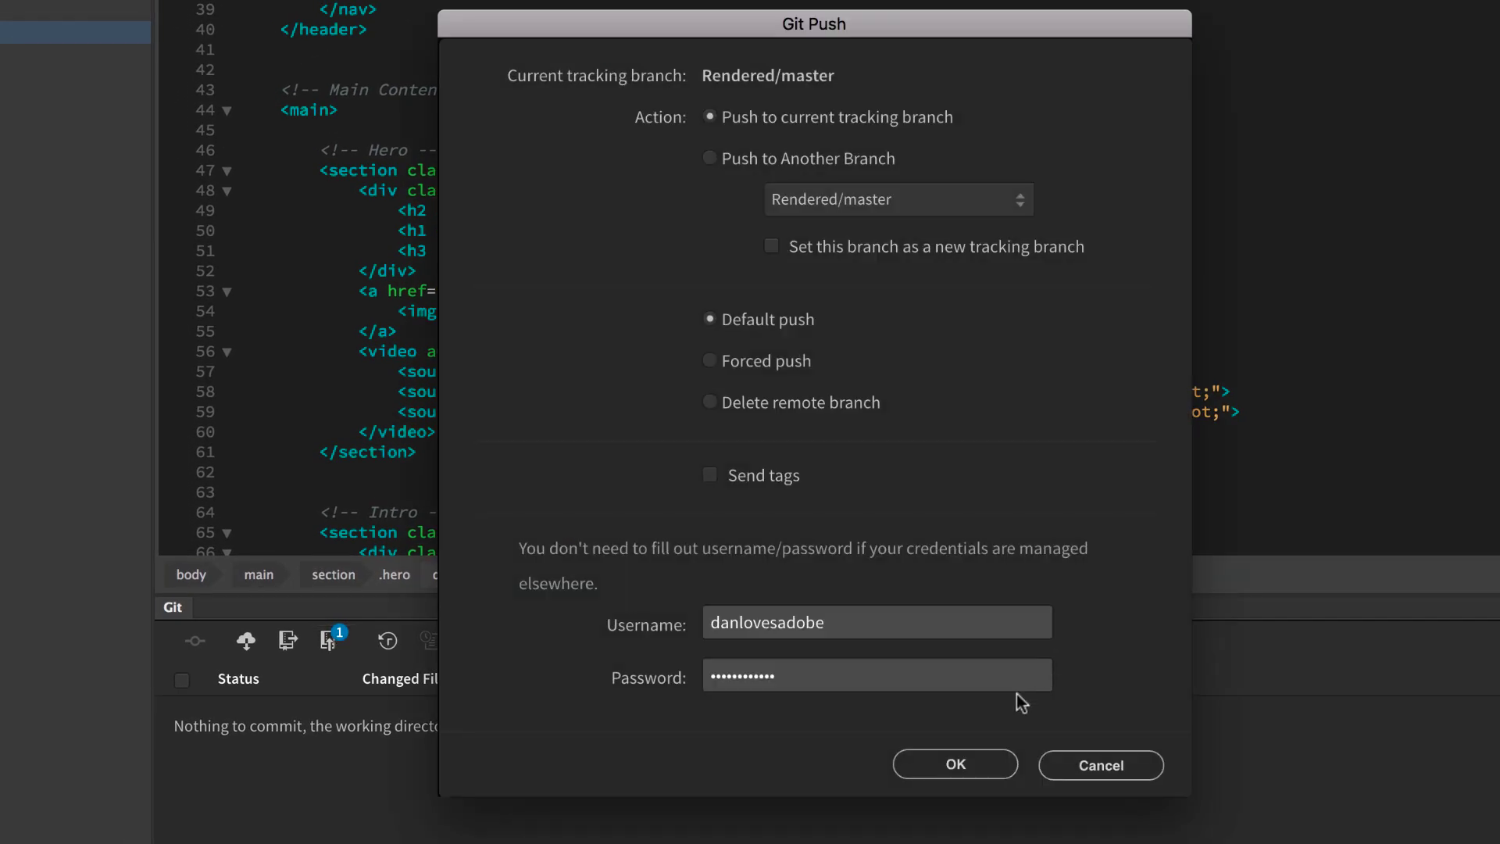
click(956, 764)
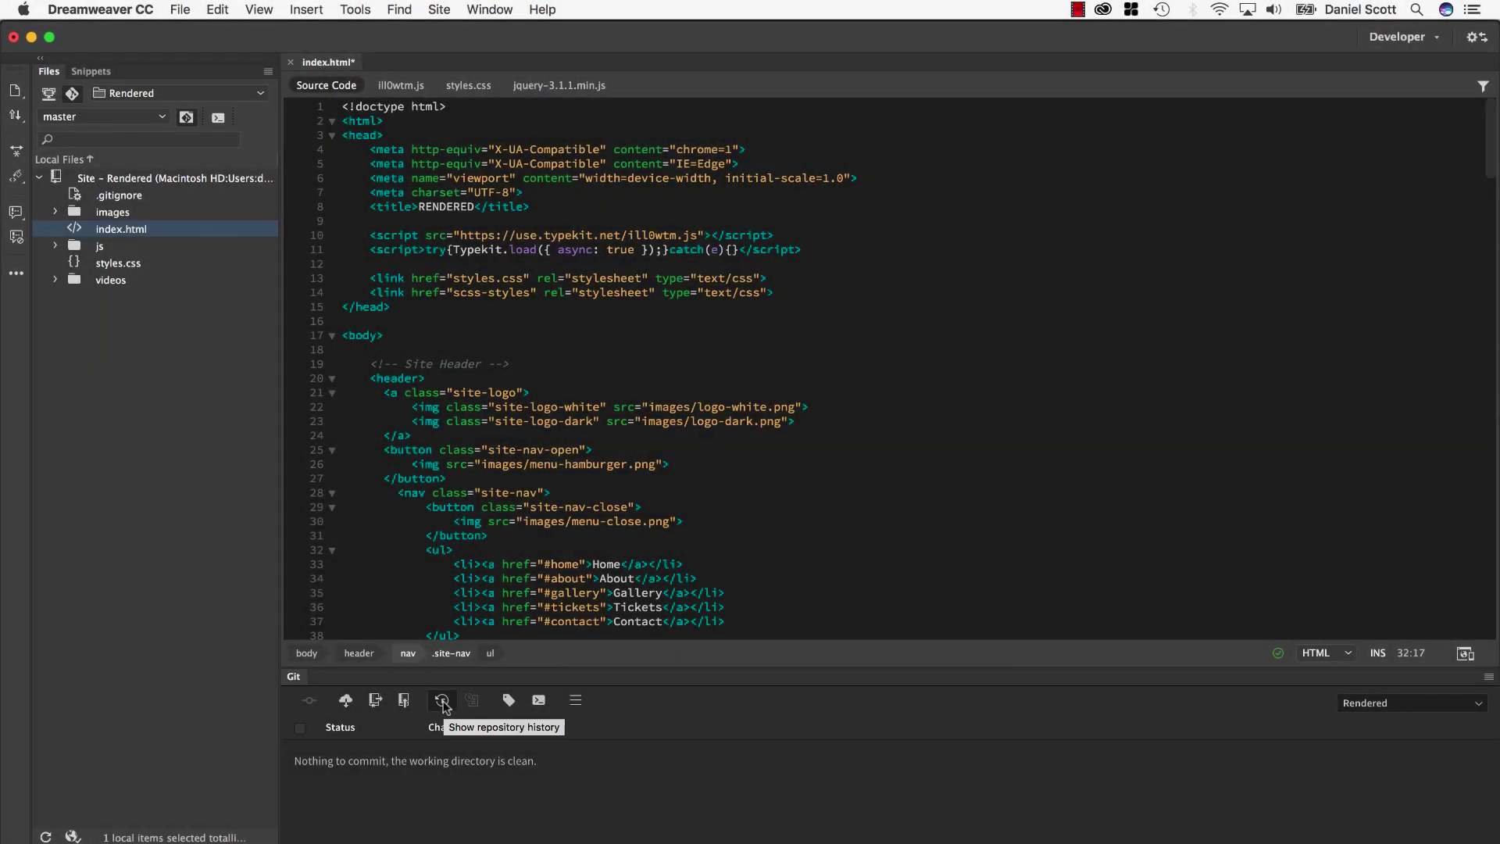
click(444, 707)
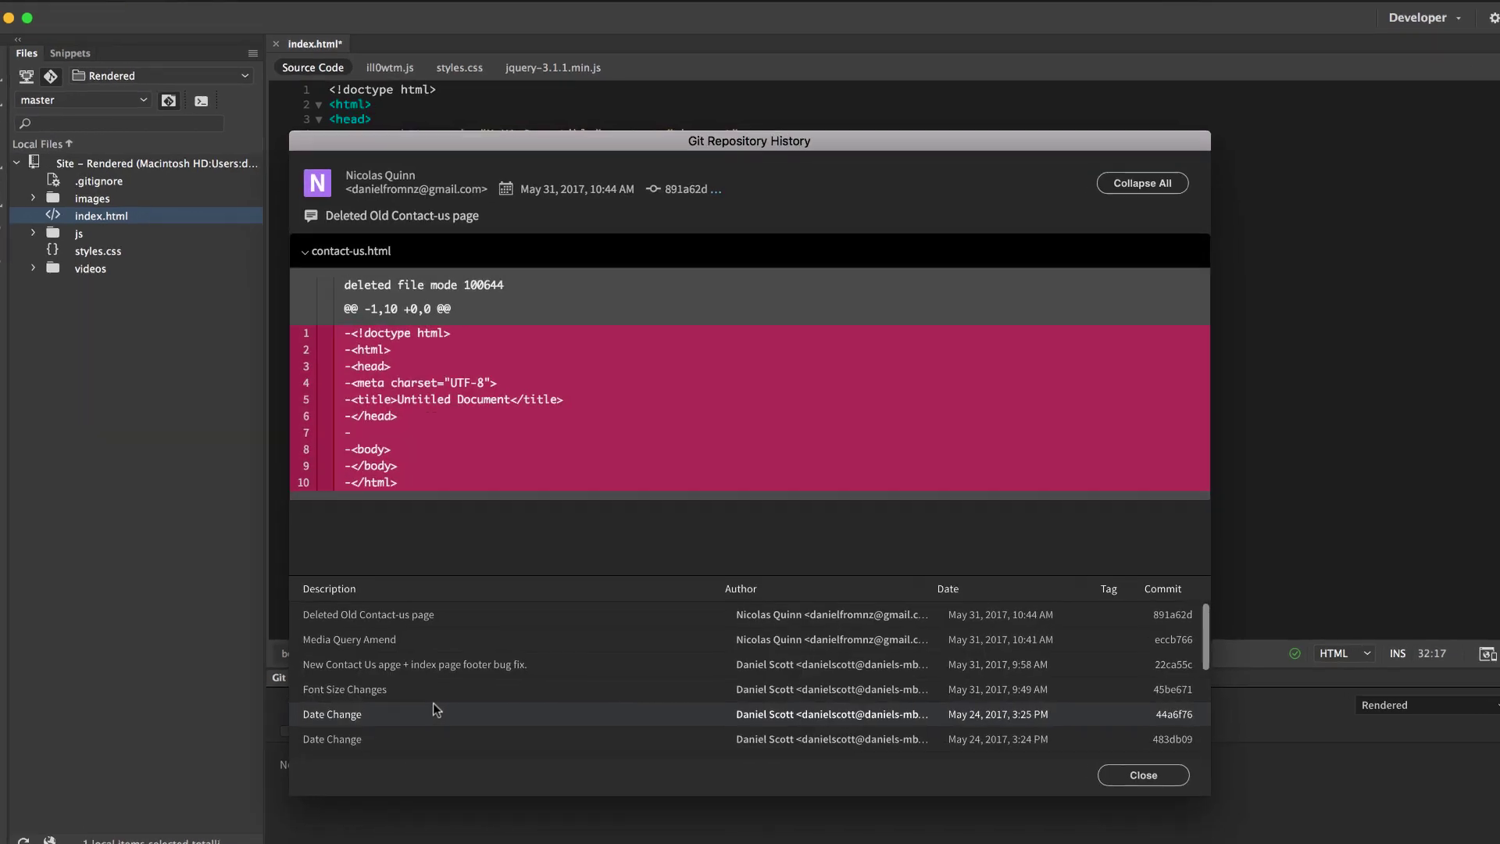
scroll(434, 711, down, 3)
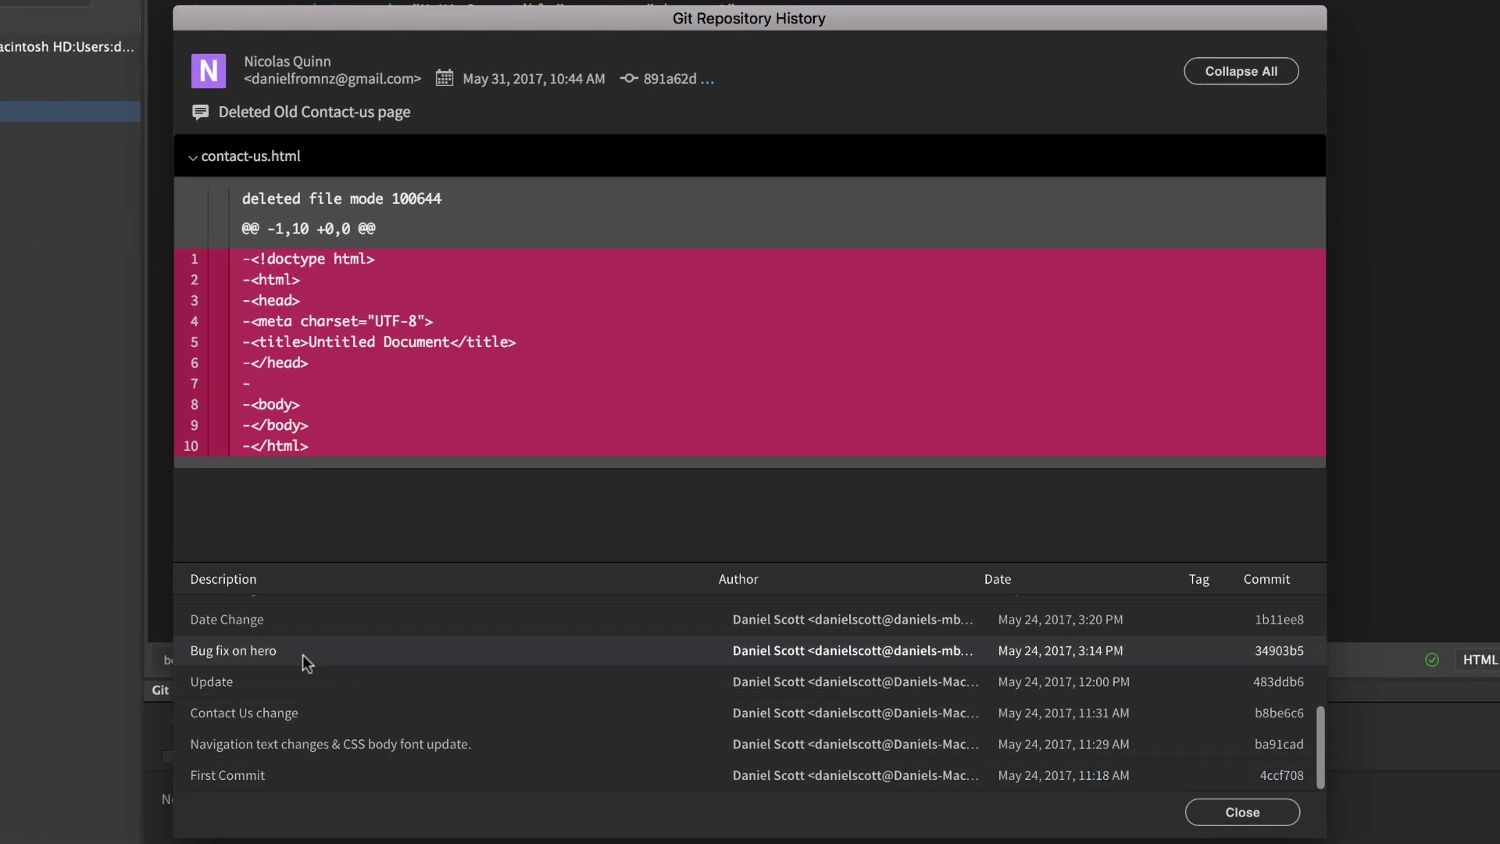
scroll(302, 655, up, 2)
scroll(303, 655, up, 3)
scroll(302, 656, up, 3)
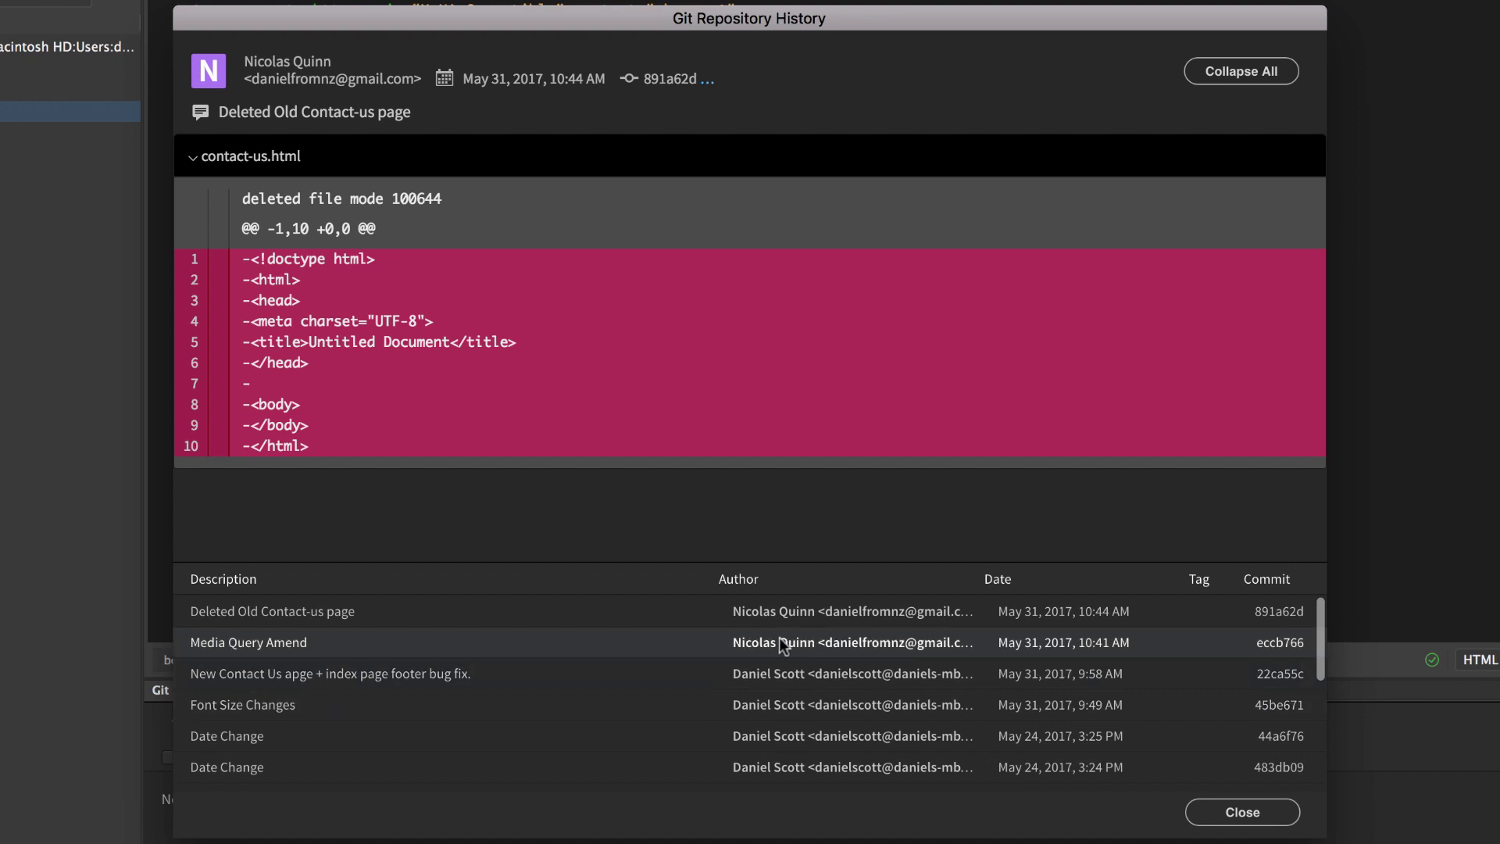
click(703, 646)
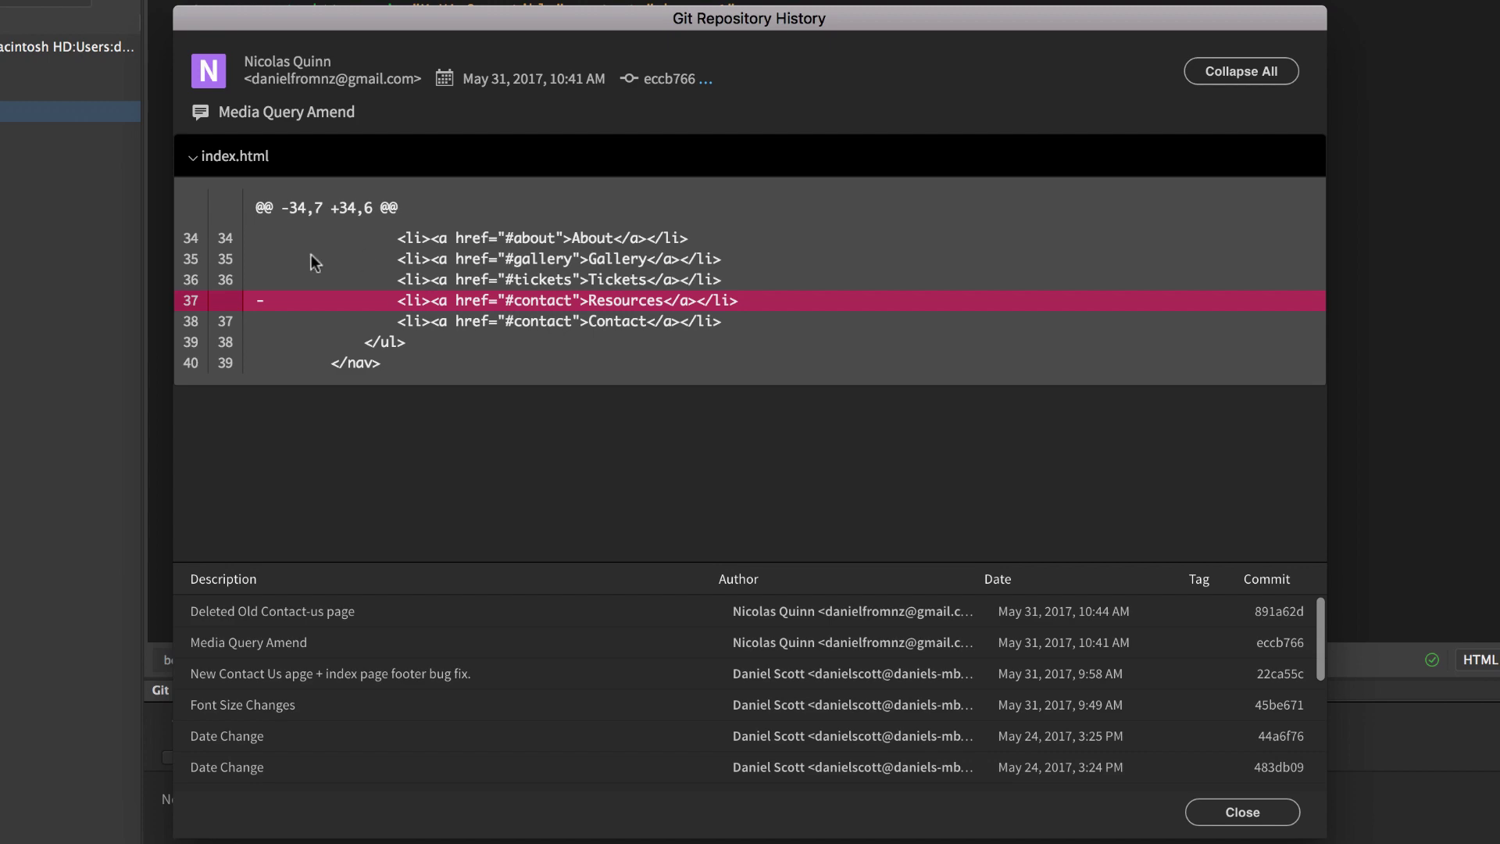
click(320, 611)
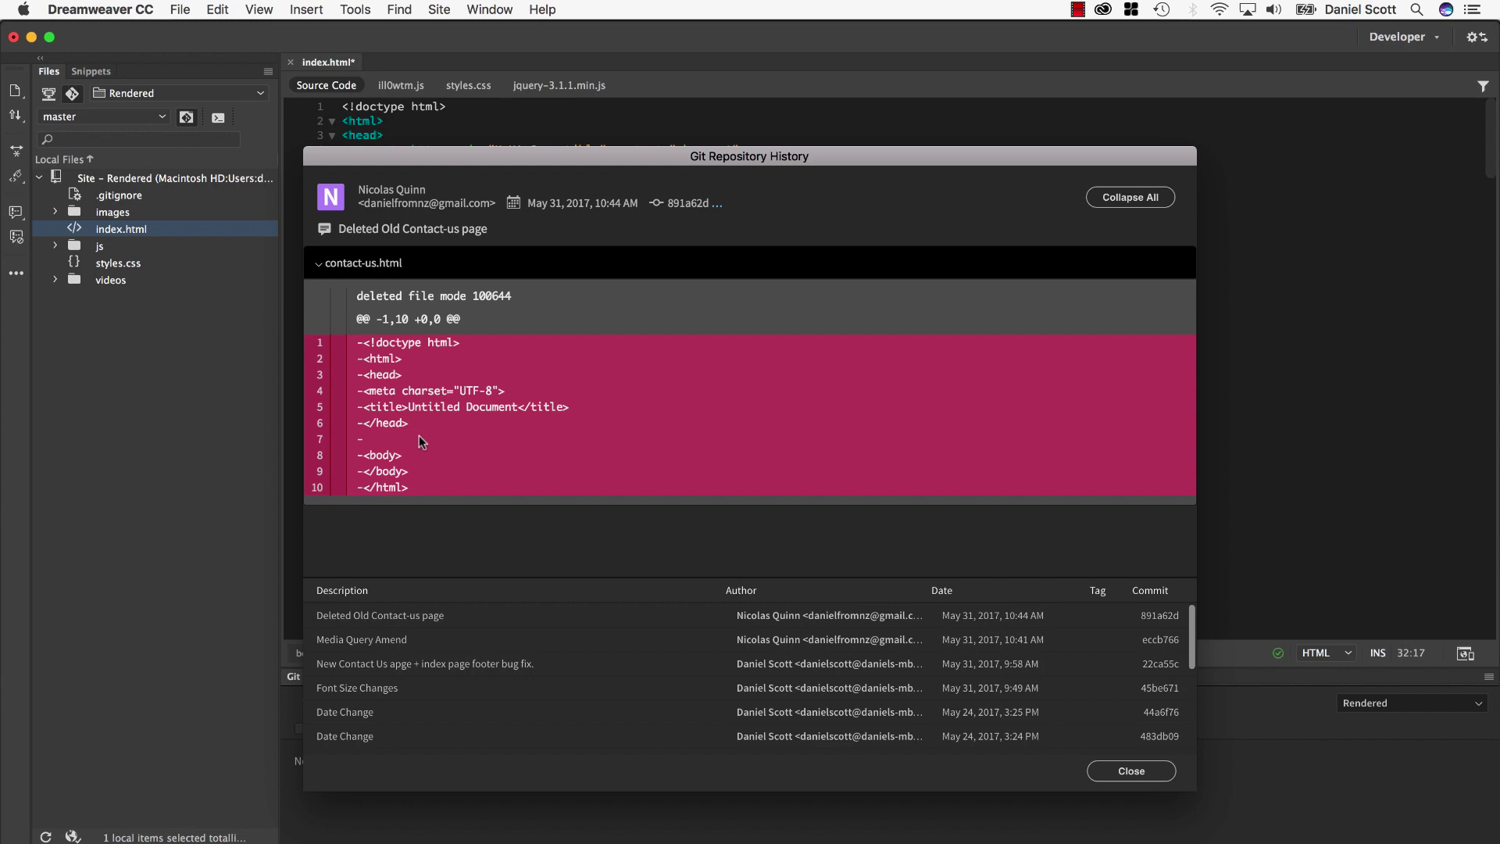
click(1107, 770)
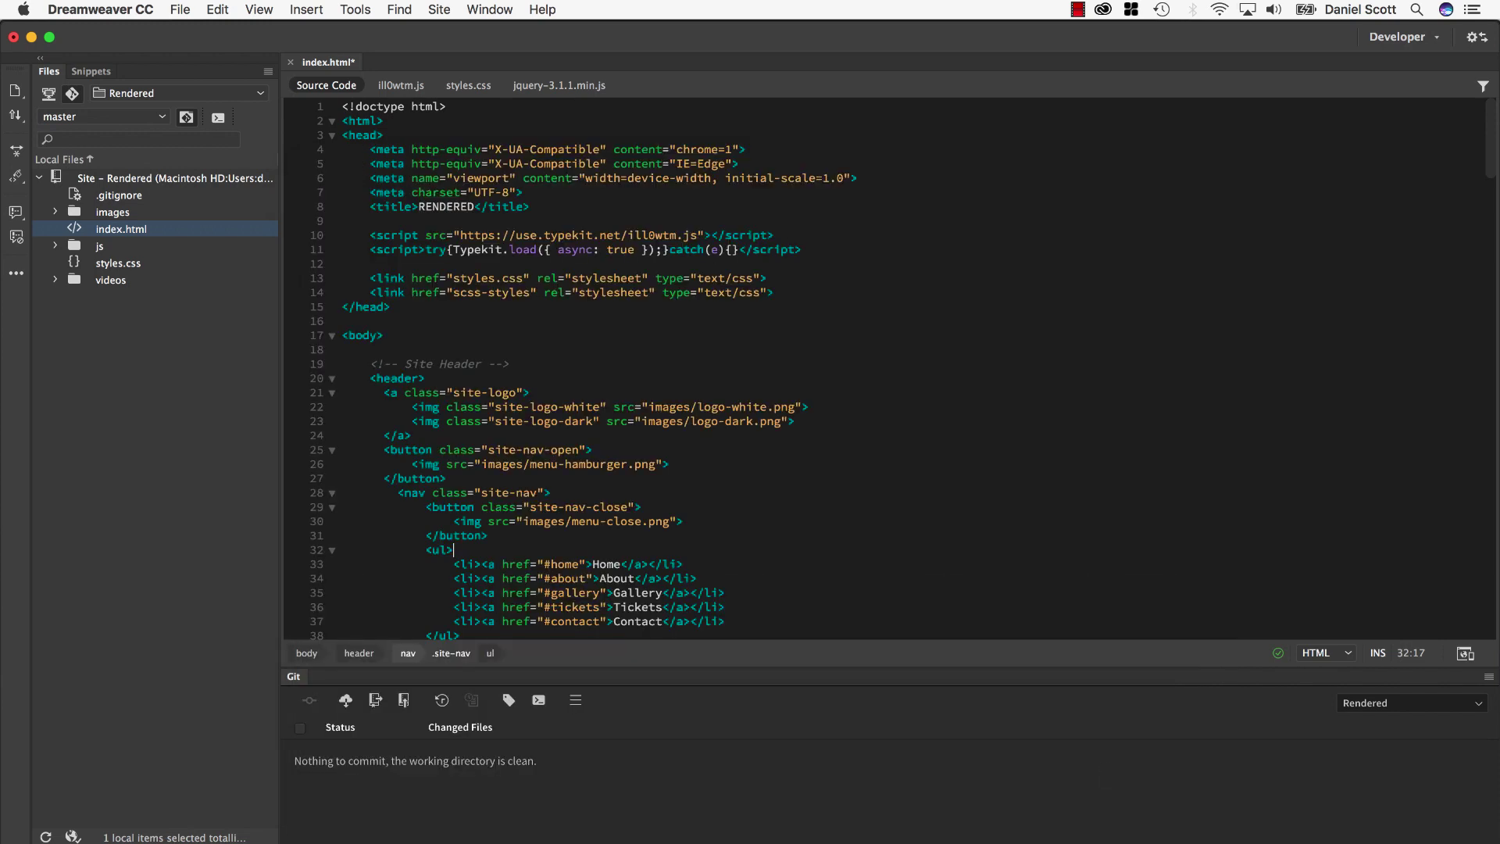